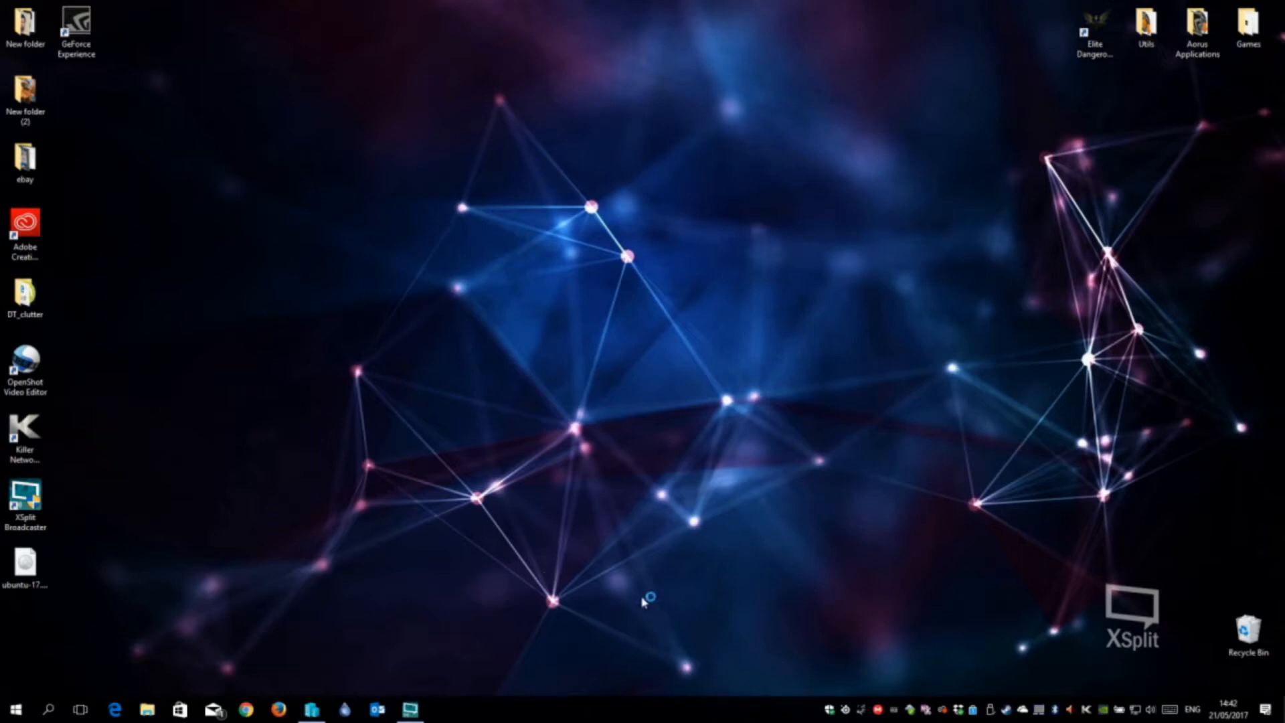
- Switch to Hyper-V Manager and view the Quick Create options for a virtual machine, closing them without creating one
left_click(313, 711)
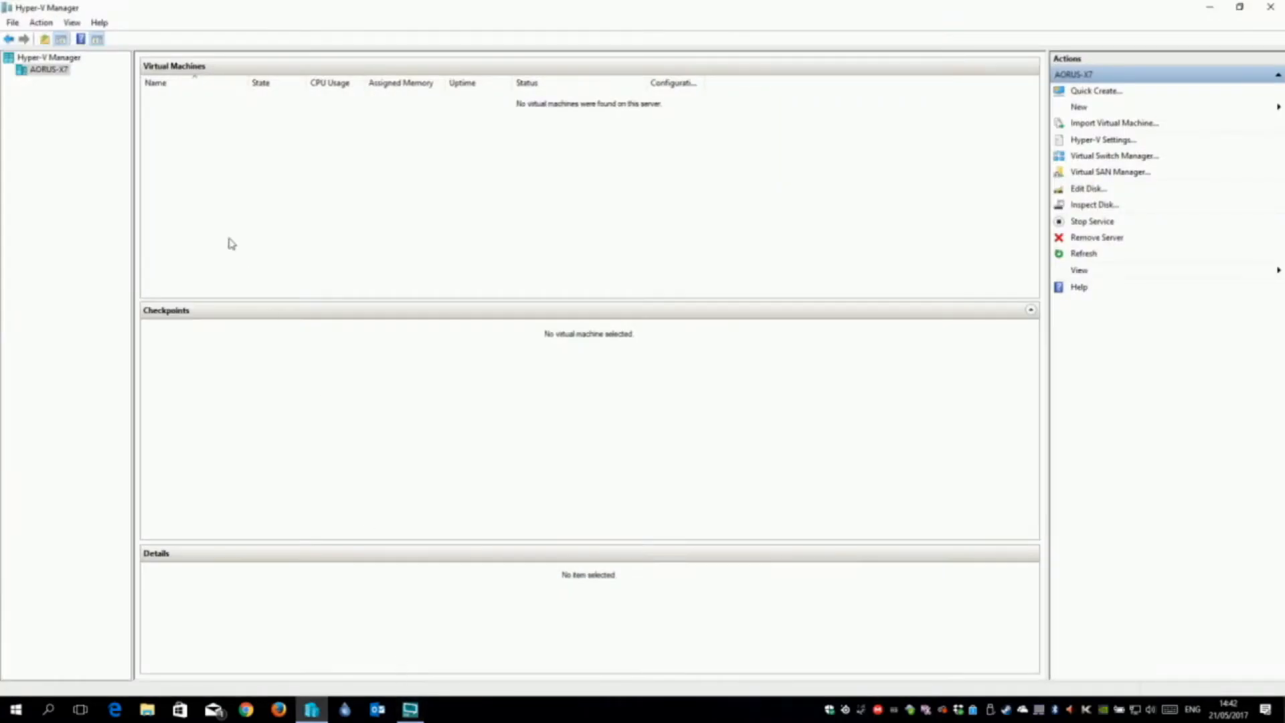
left_click(1084, 91)
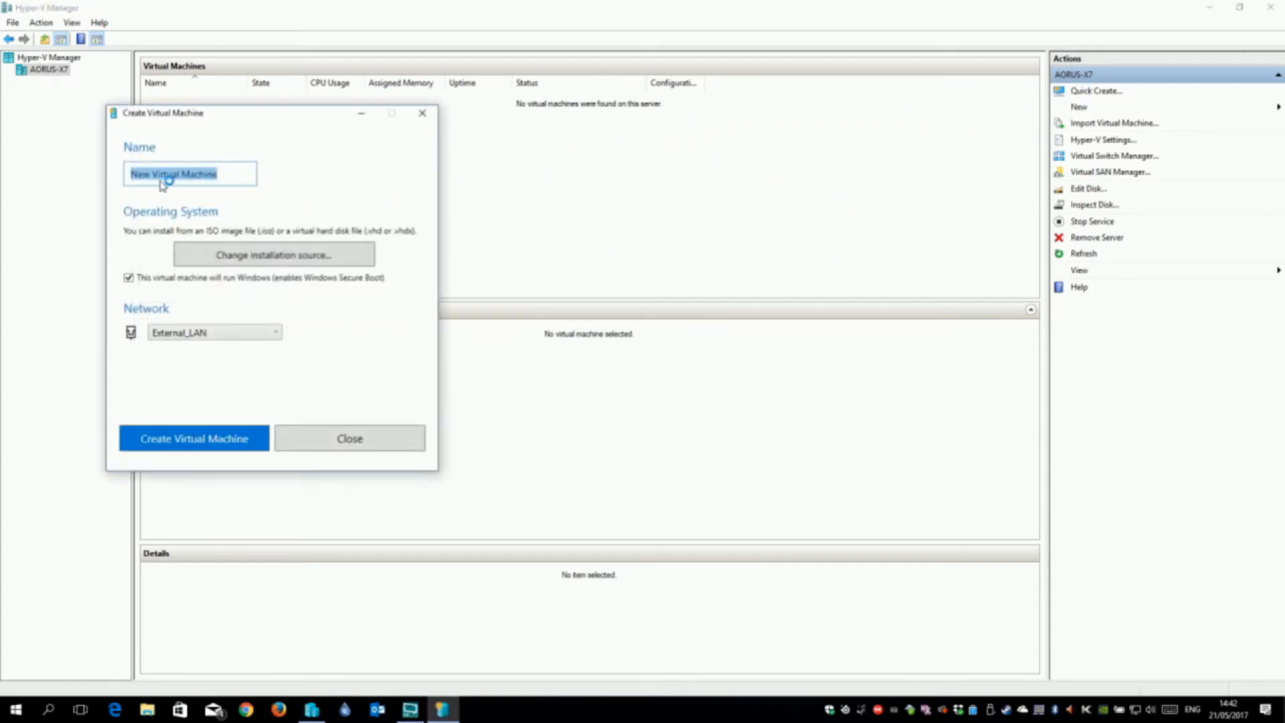
left_click(428, 118)
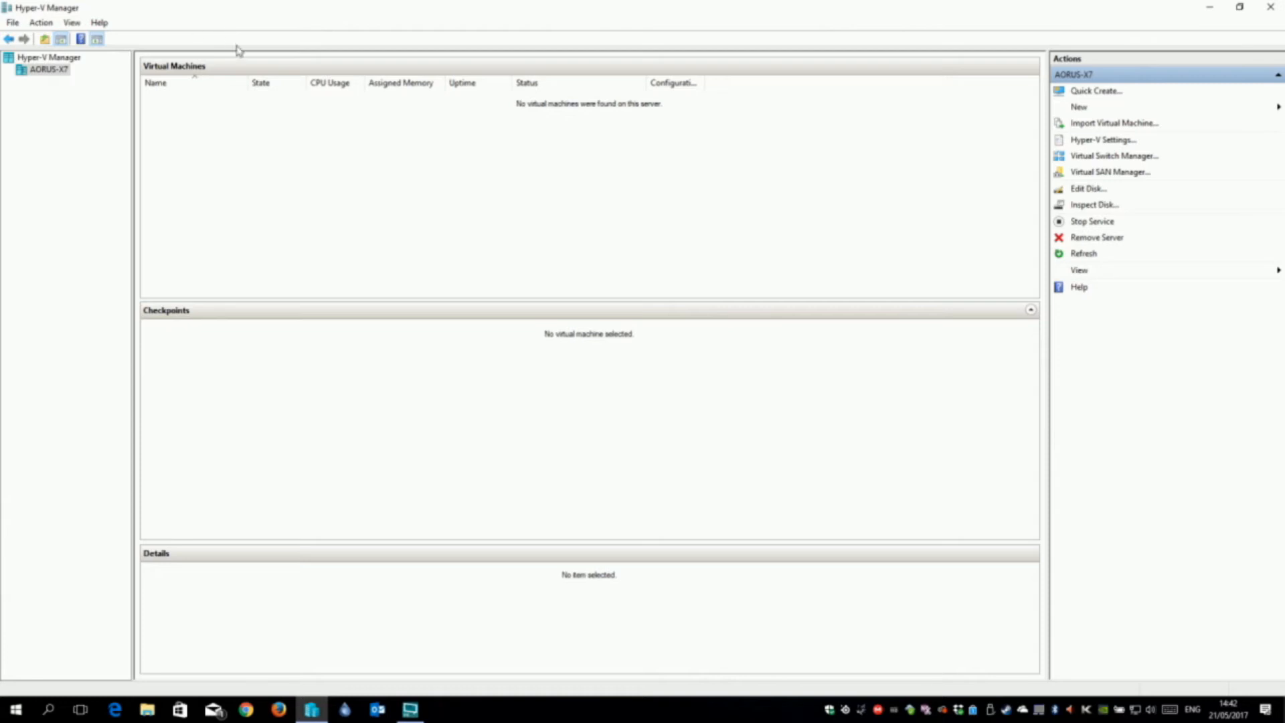
- Review the name and connection type of the External_LAN switch in the Virtual Switch Manager
left_click(1114, 157)
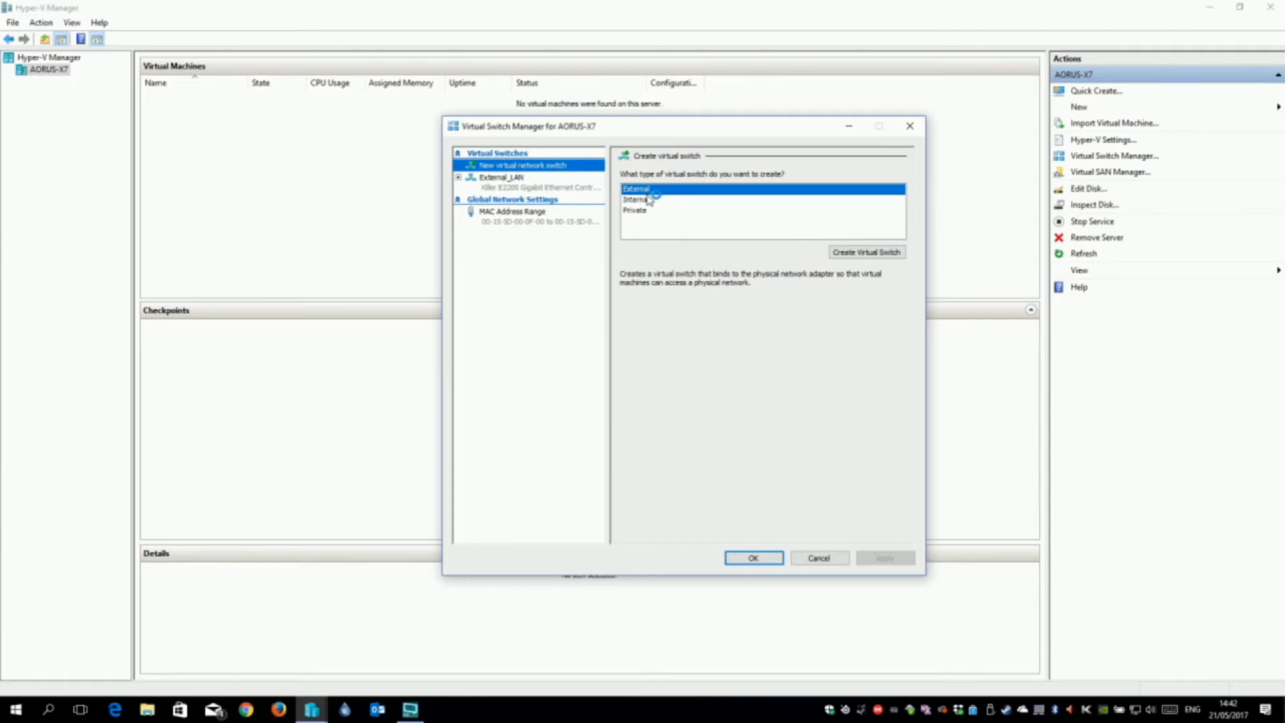
left_click(540, 185)
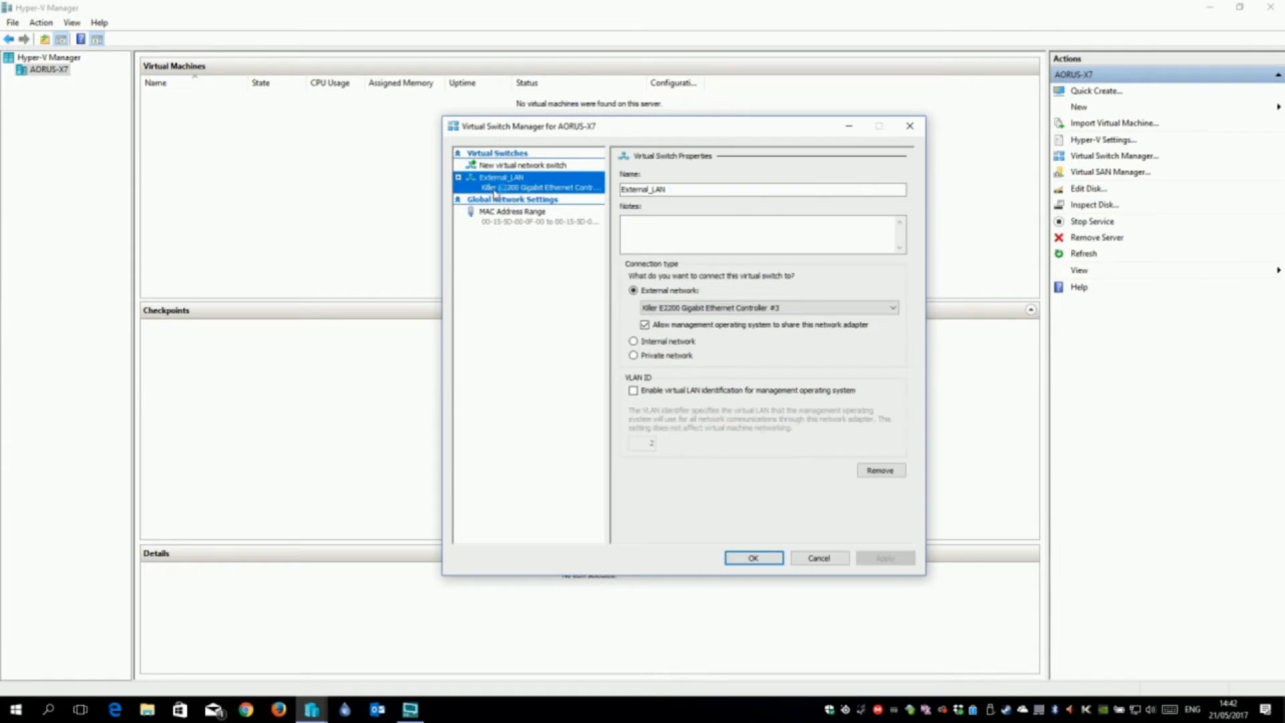
left_click_drag(680, 189, 594, 193)
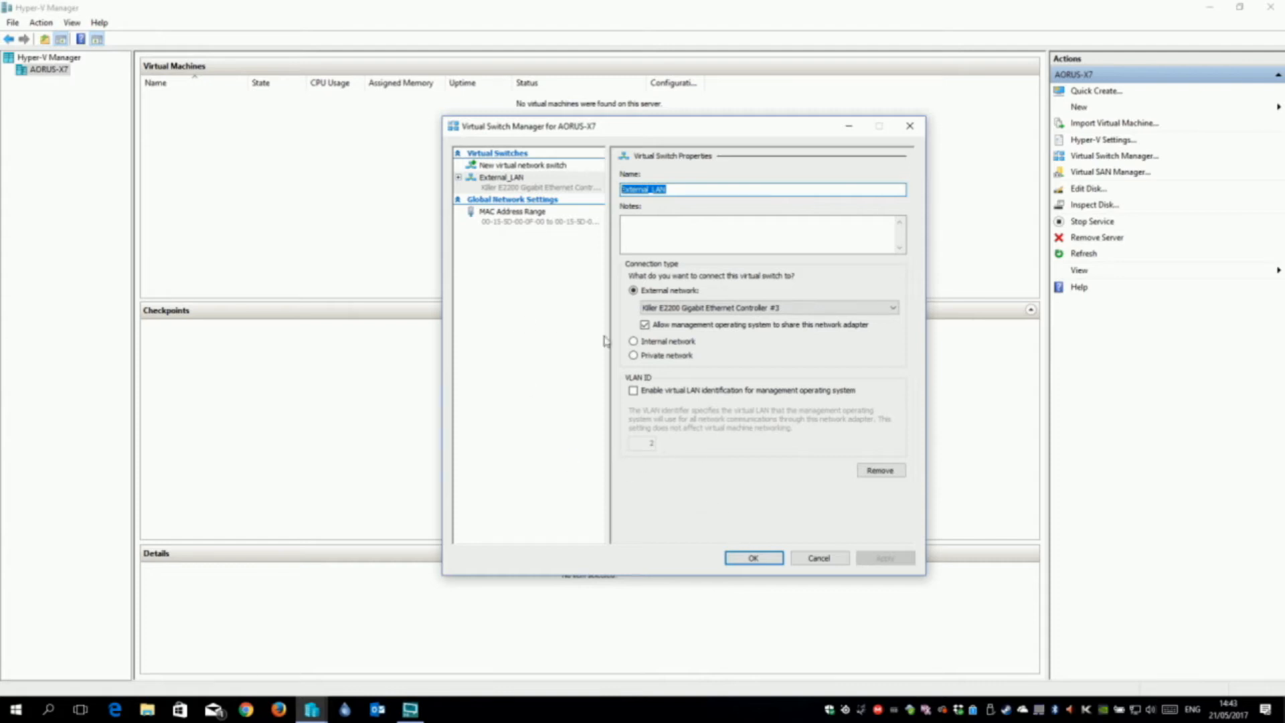
left_click(743, 558)
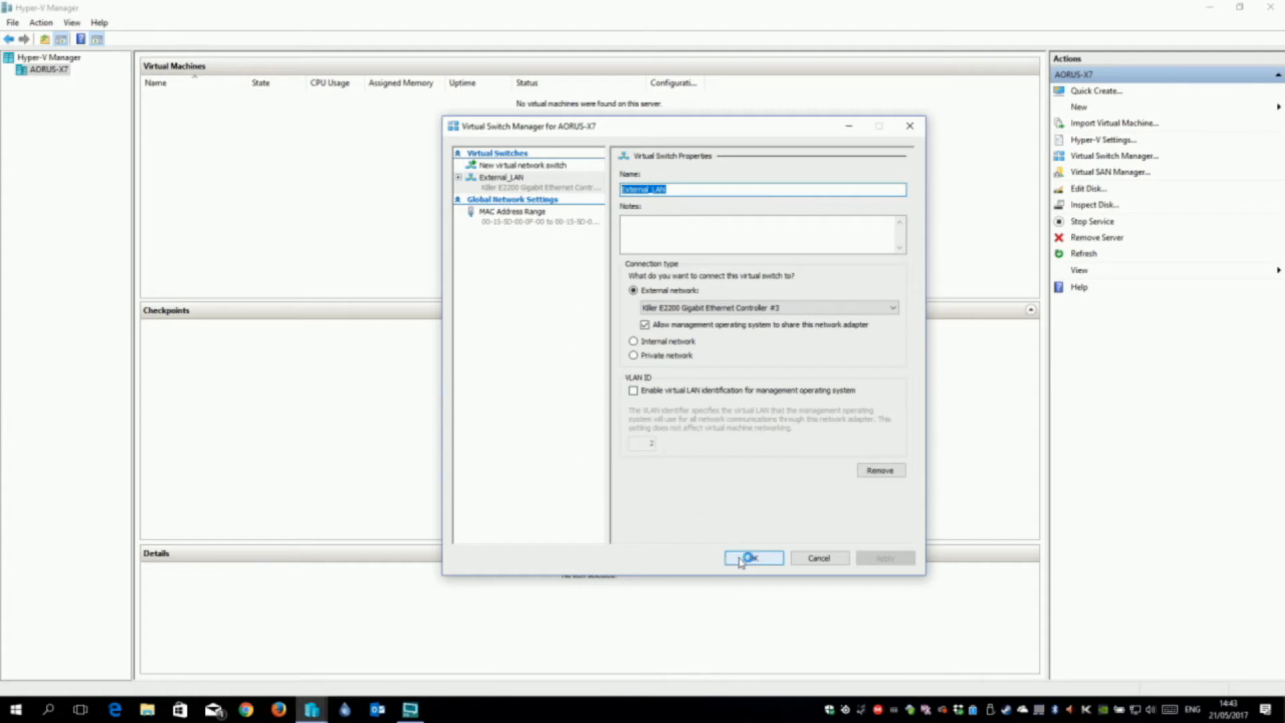
left_click(555, 187)
left_click(770, 558)
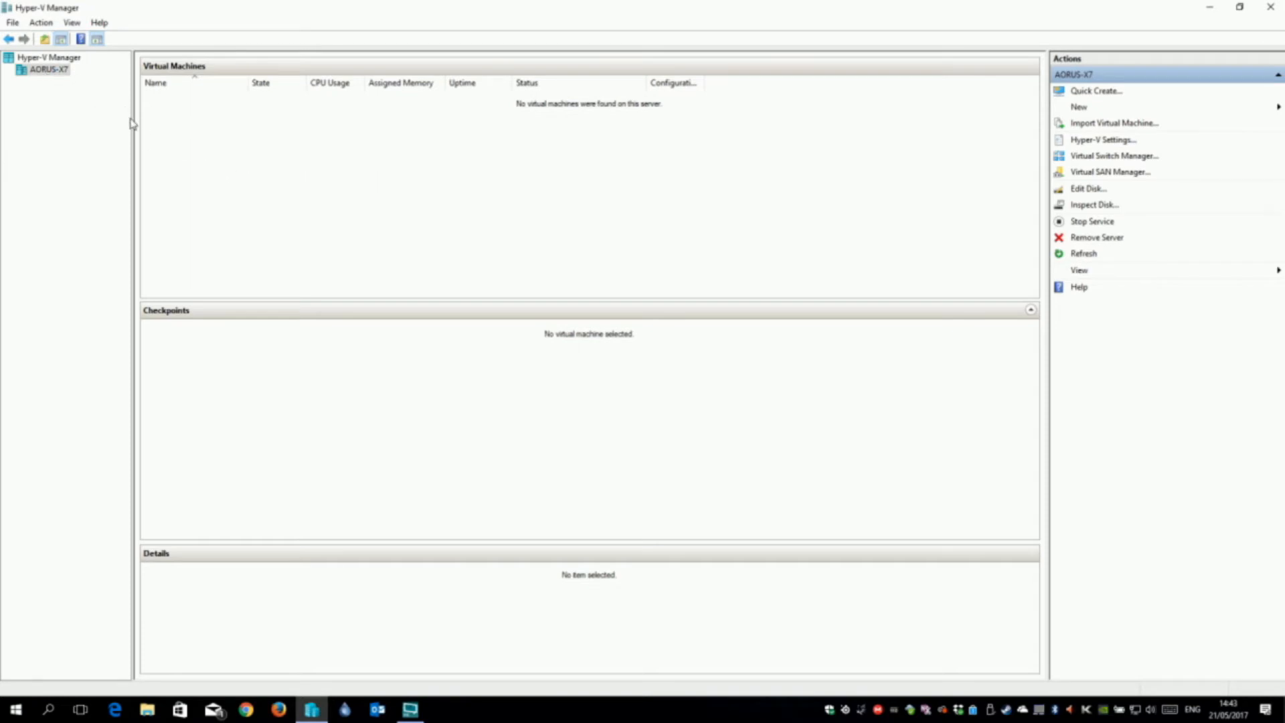
- Start a new custom virtual machine named Ubuntu, keeping the default storage location and Generation 1
right_click(44, 70)
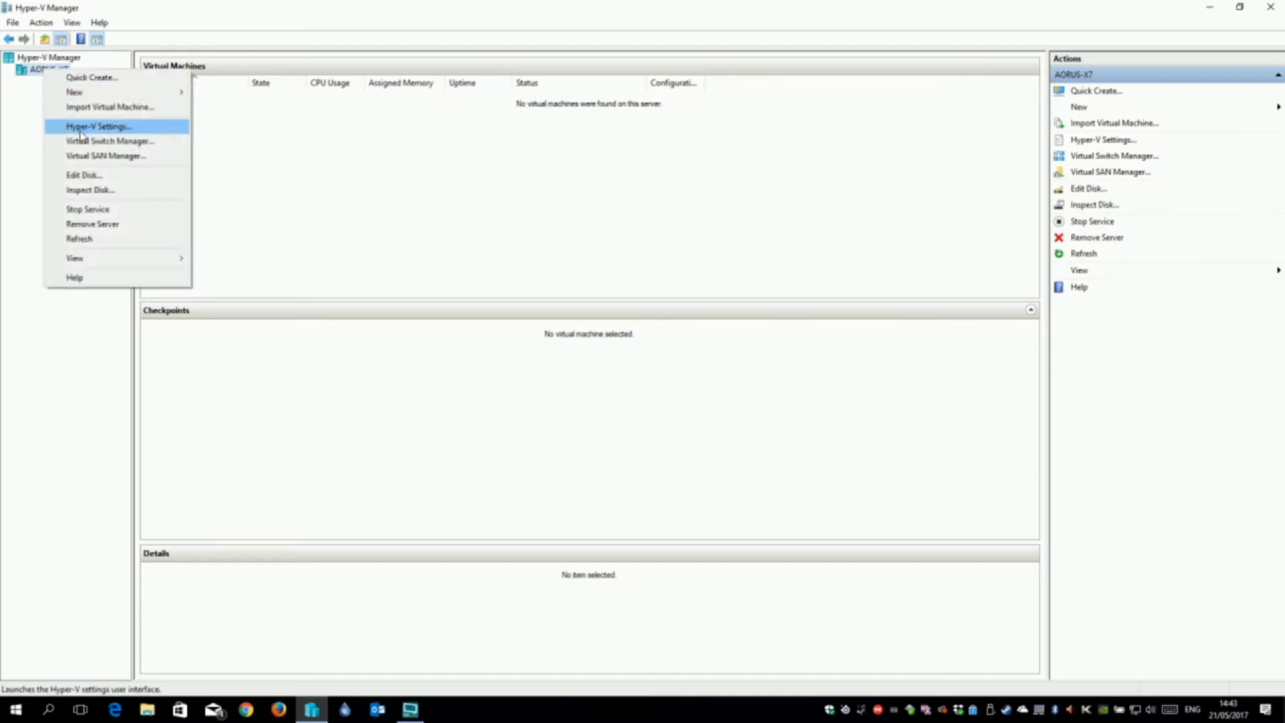
mouse_move(100, 94)
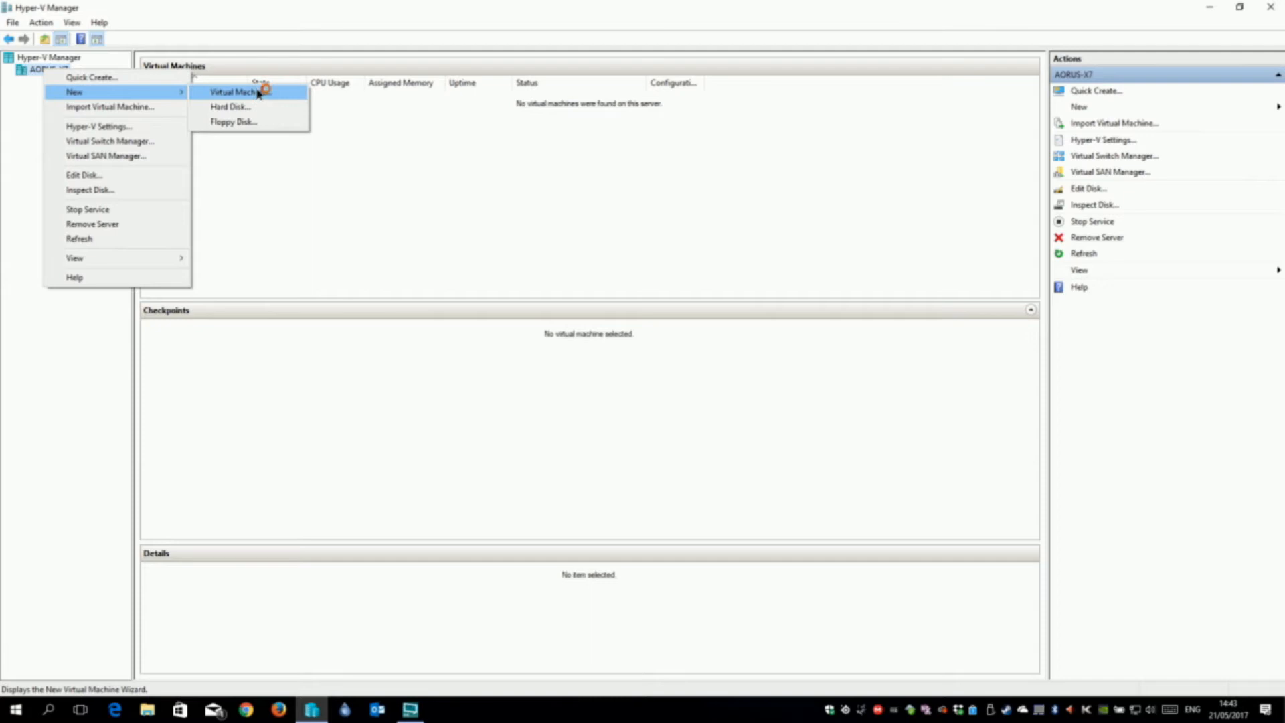
left_click(258, 92)
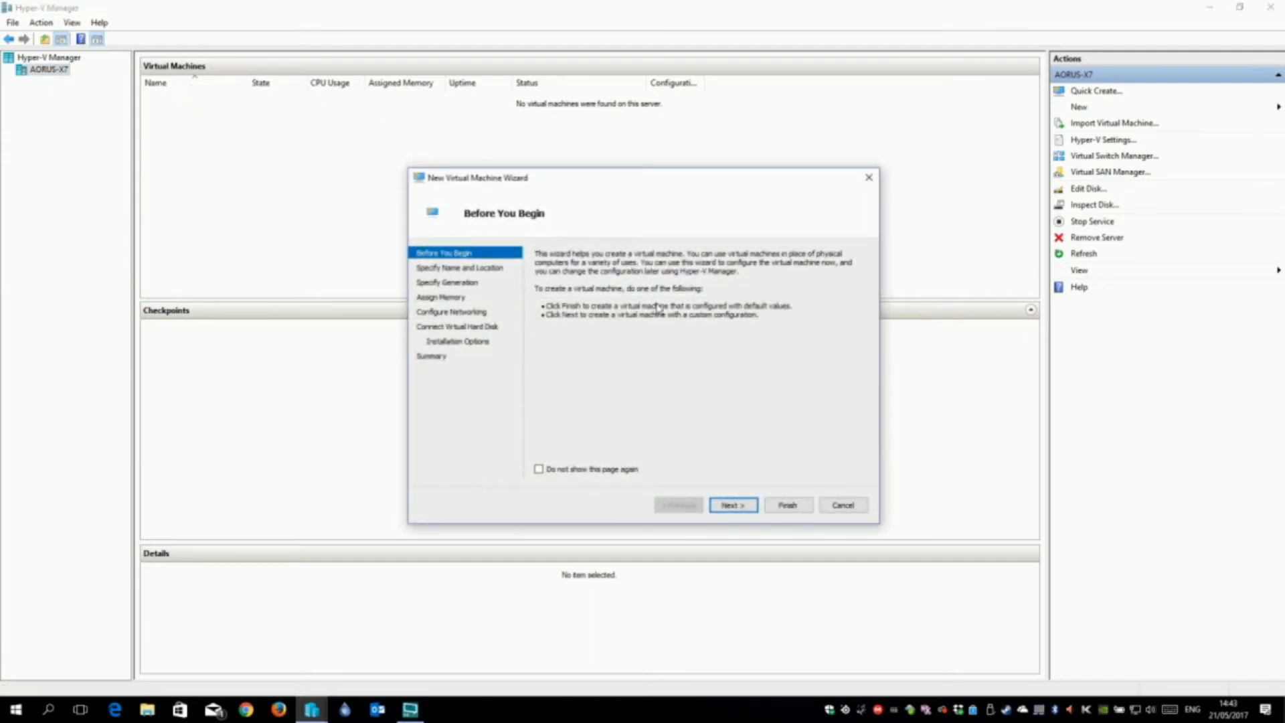
left_click(727, 506)
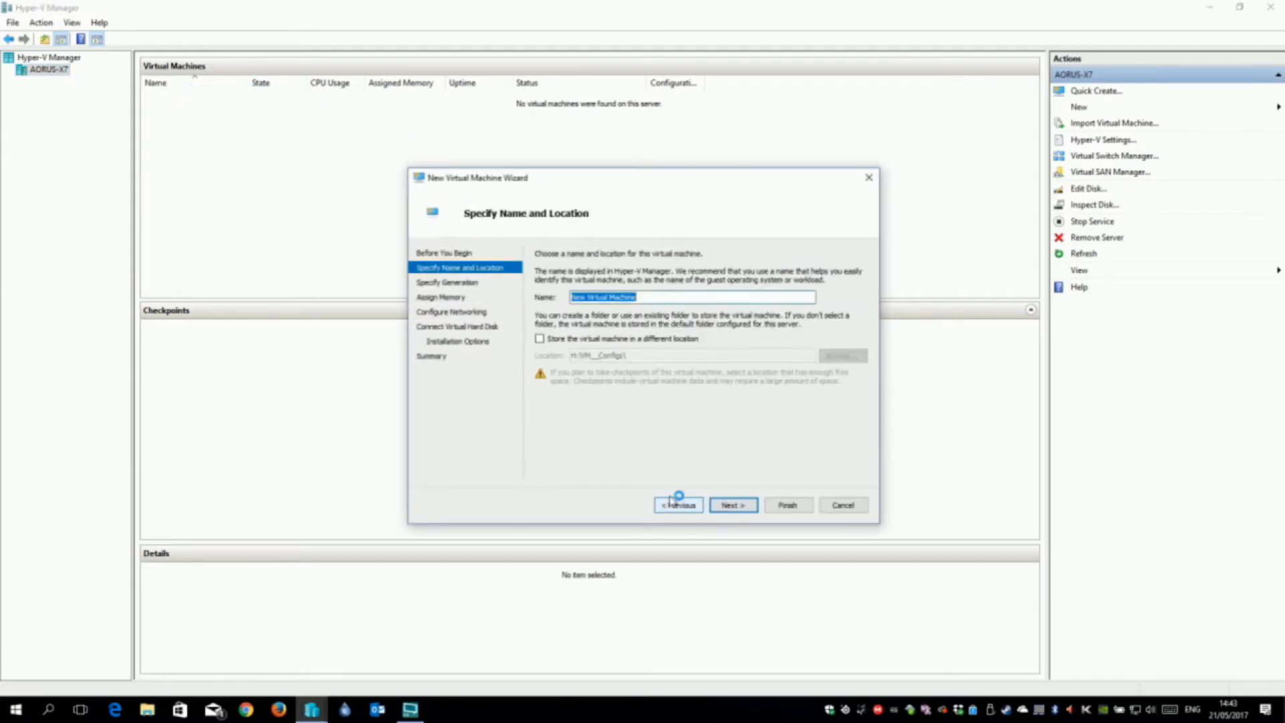
type("Ubuntu")
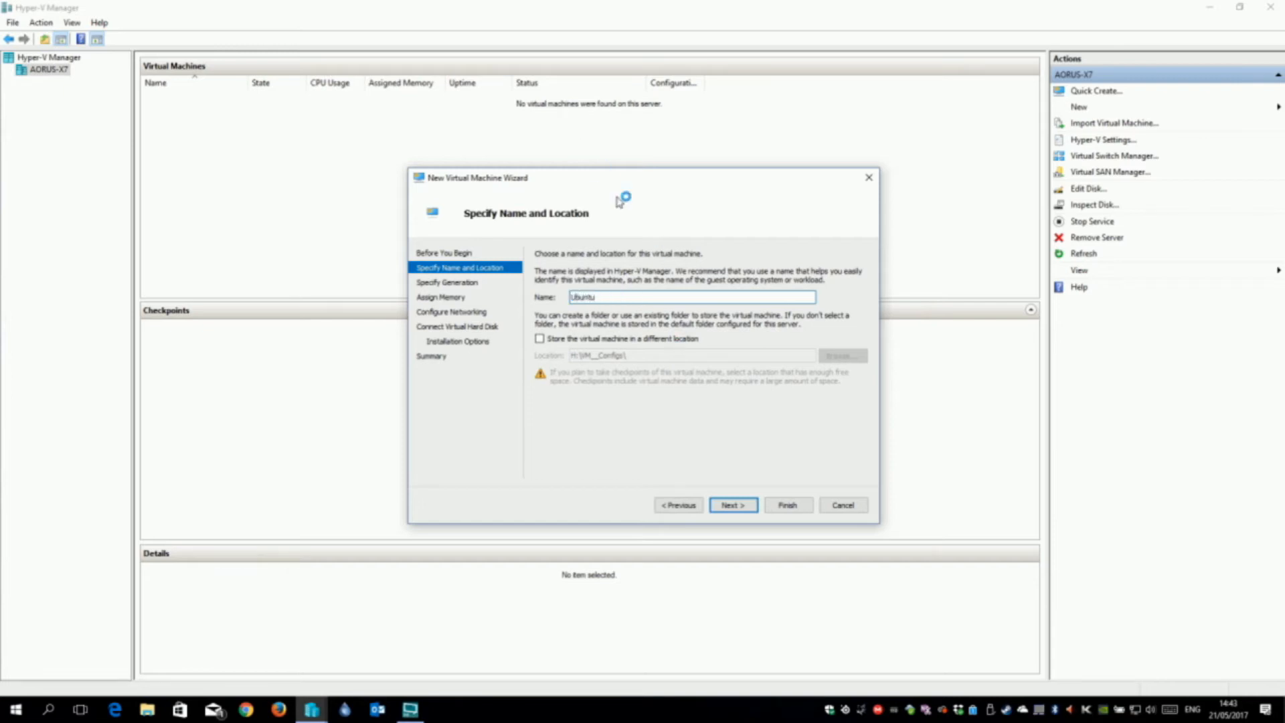
left_click(733, 506)
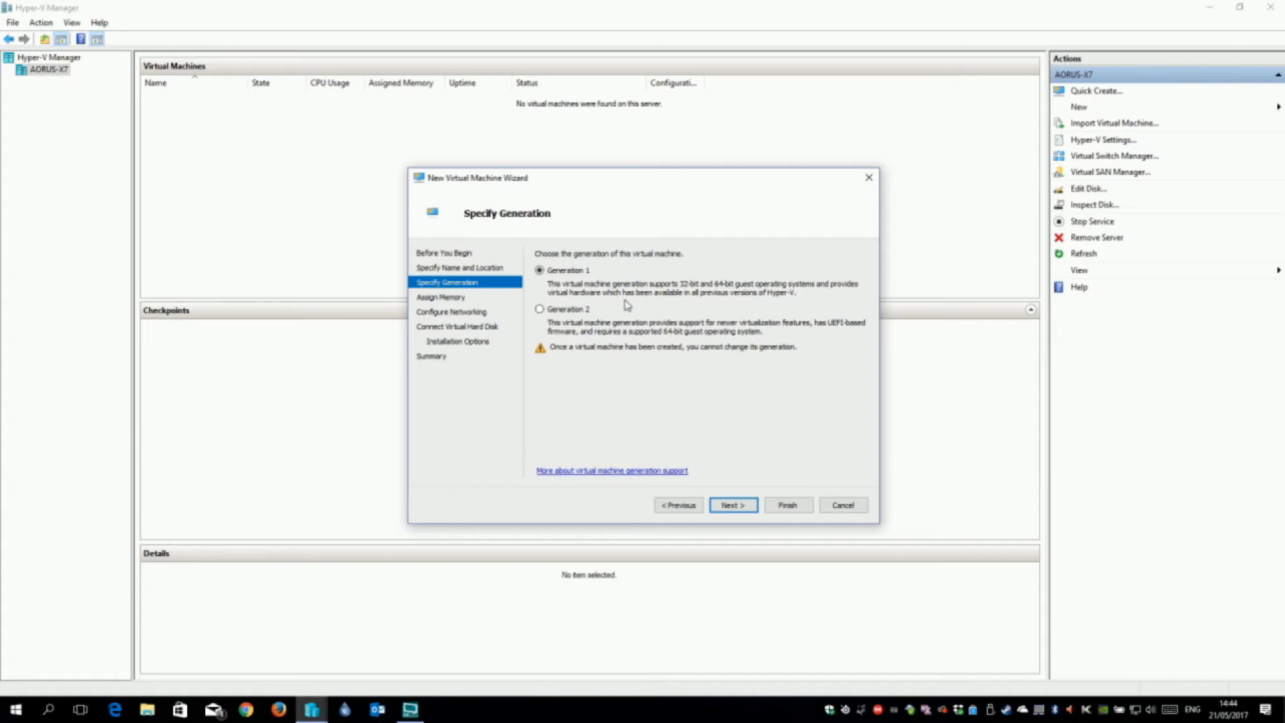
left_click(747, 508)
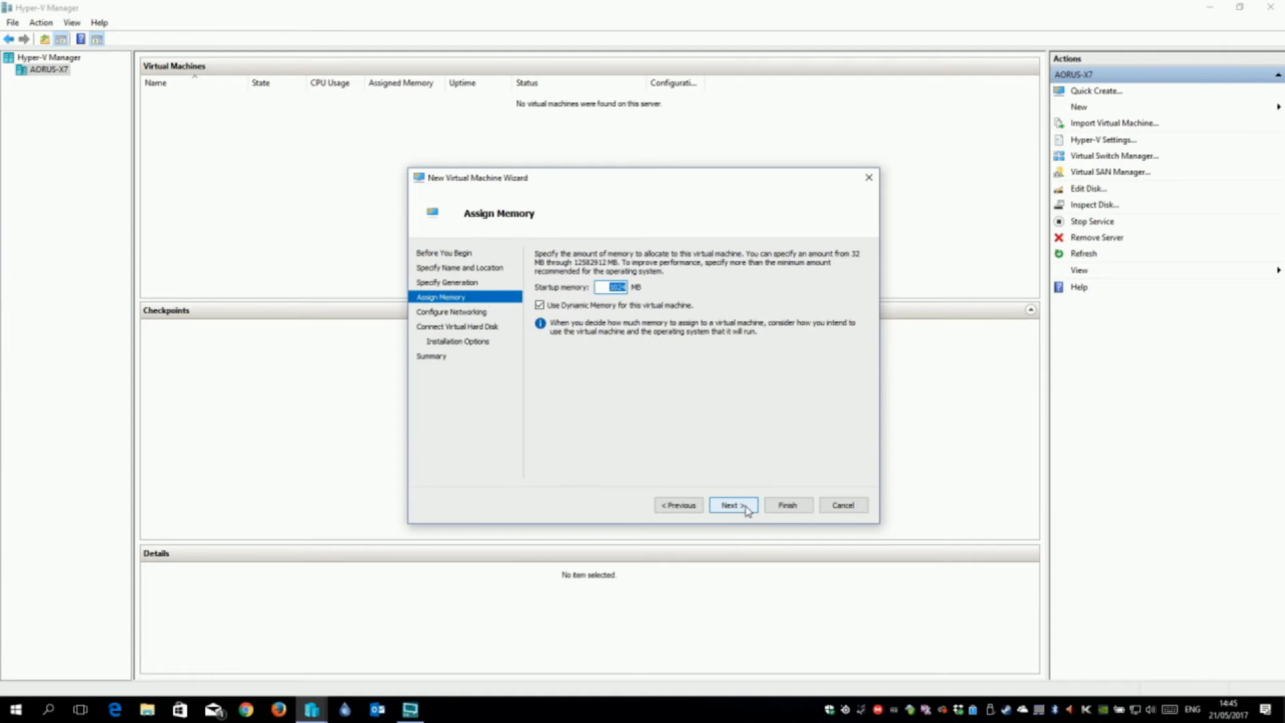
- Set the startup memory to 4096 MB and connect the network adapter to External_LAN
type("4096")
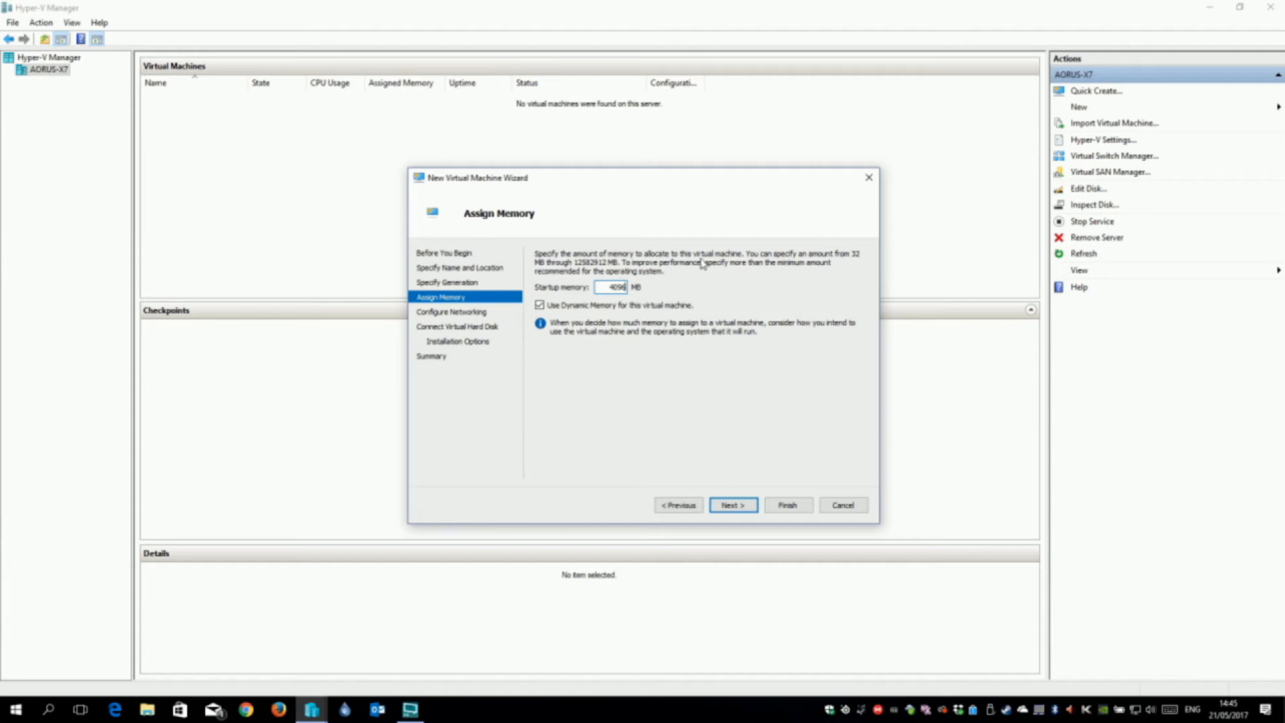
left_click(745, 512)
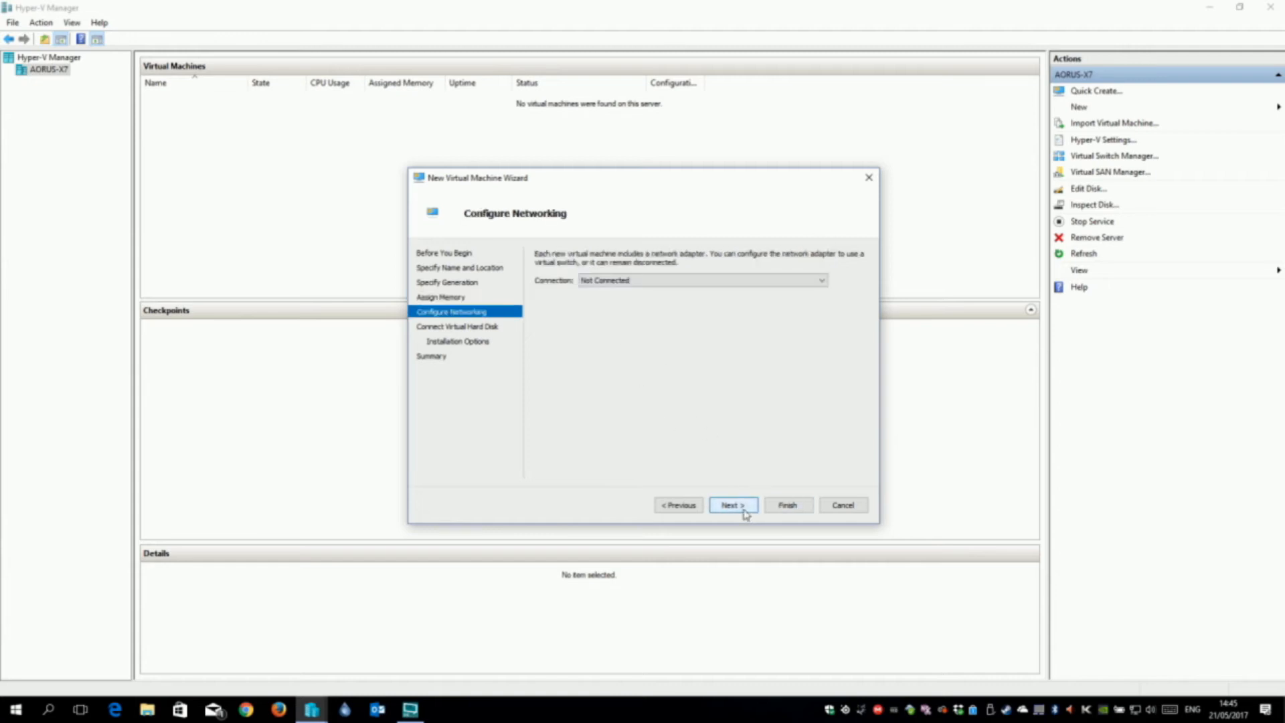
left_click(590, 284)
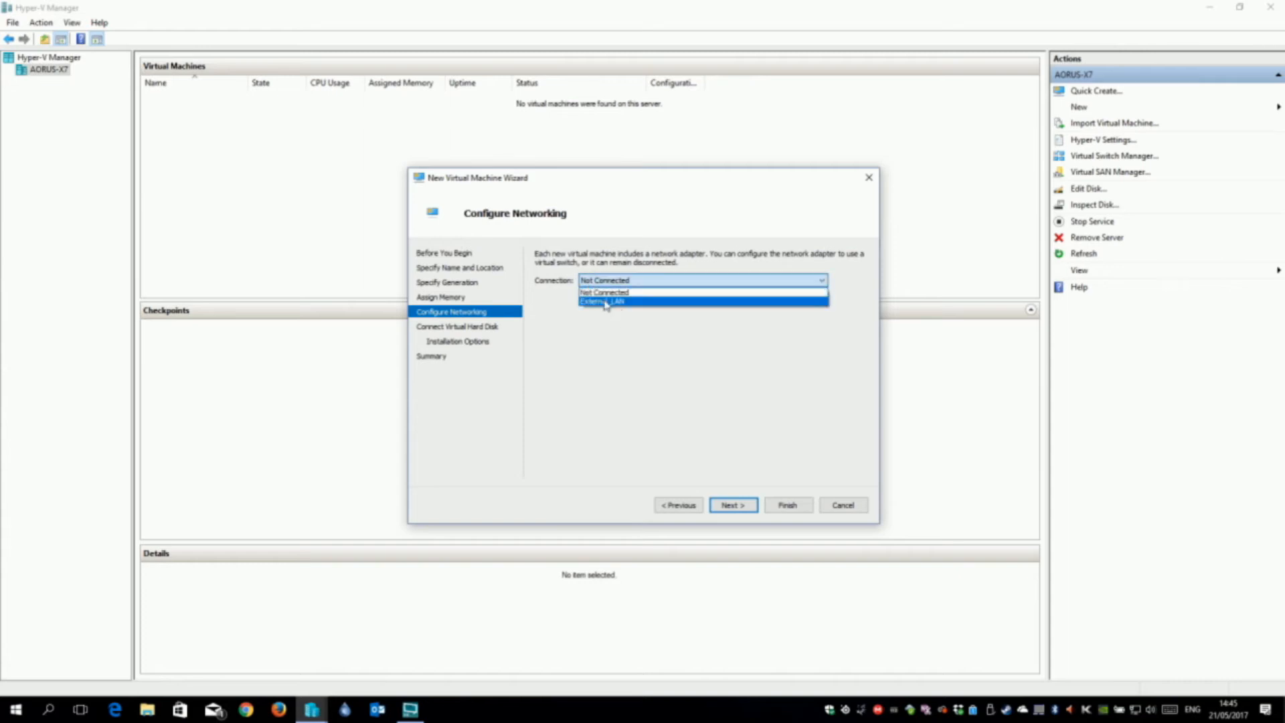
left_click(607, 303)
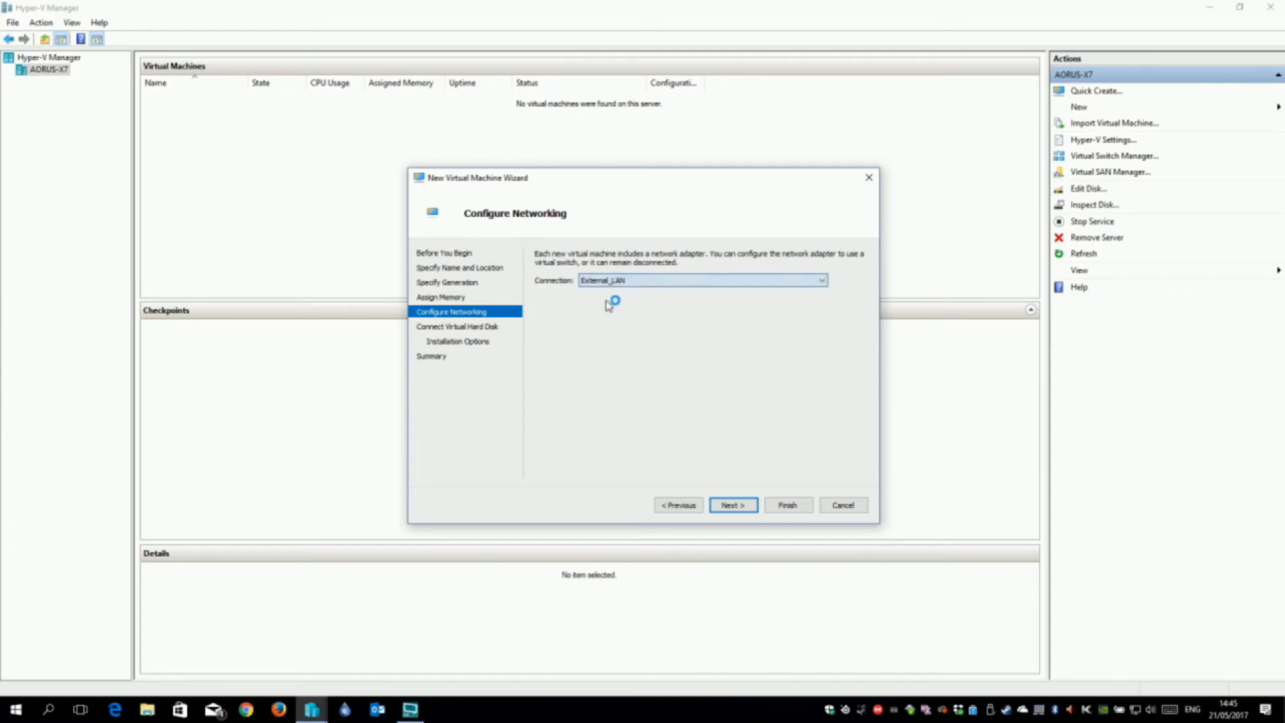
left_click(732, 506)
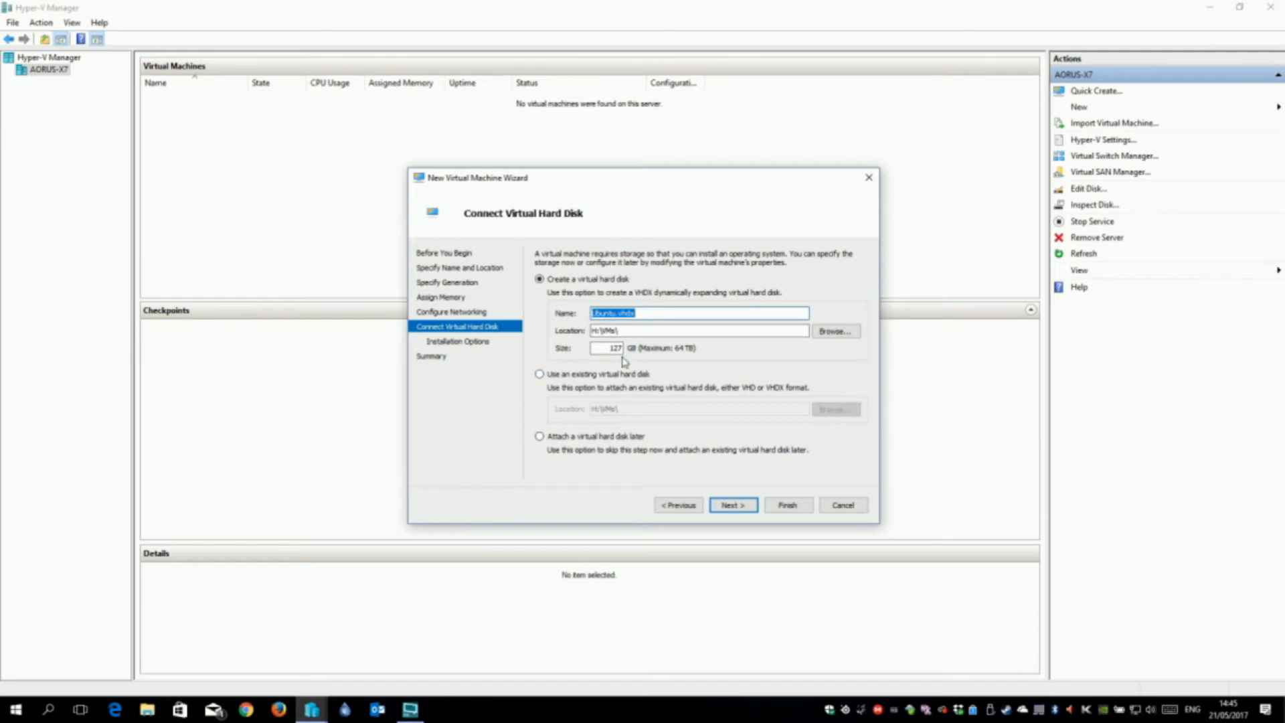
- Create the virtual hard disk Ubuntu.vhdx in F:\ubuntuvm with a size of 15 GB
left_click(833, 331)
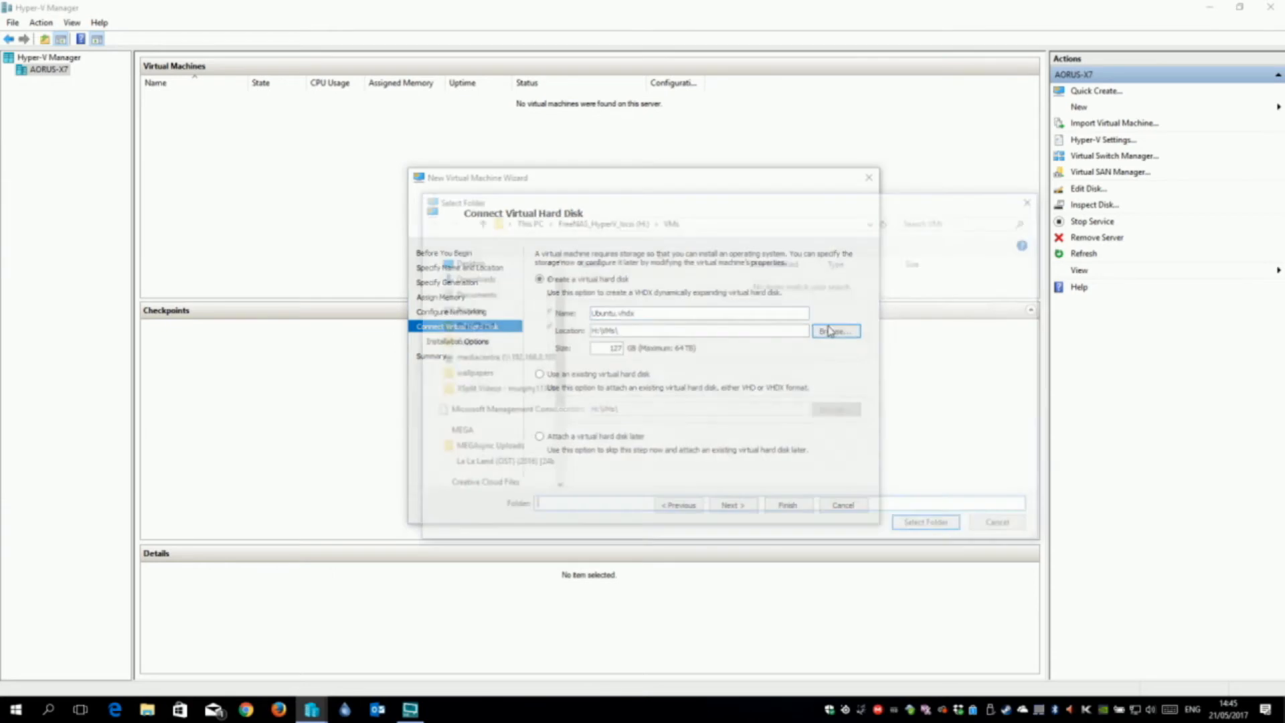
scroll(496, 404, "down", 1)
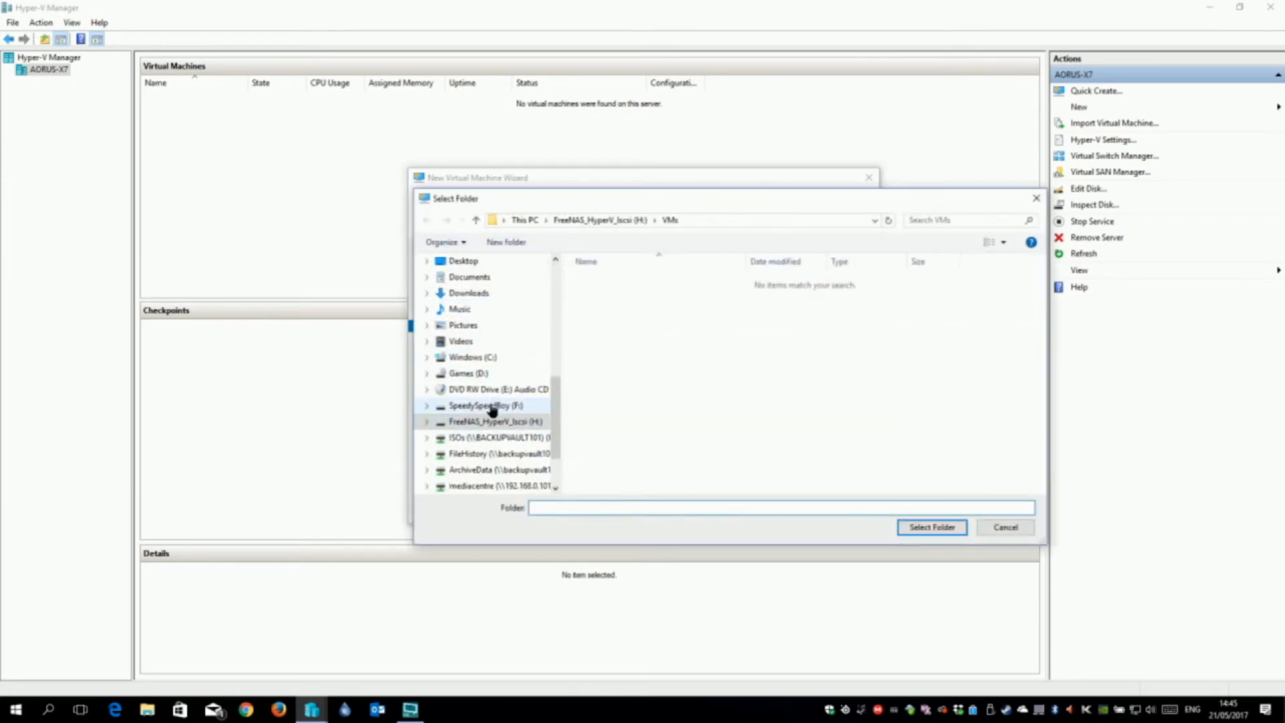
left_click(492, 406)
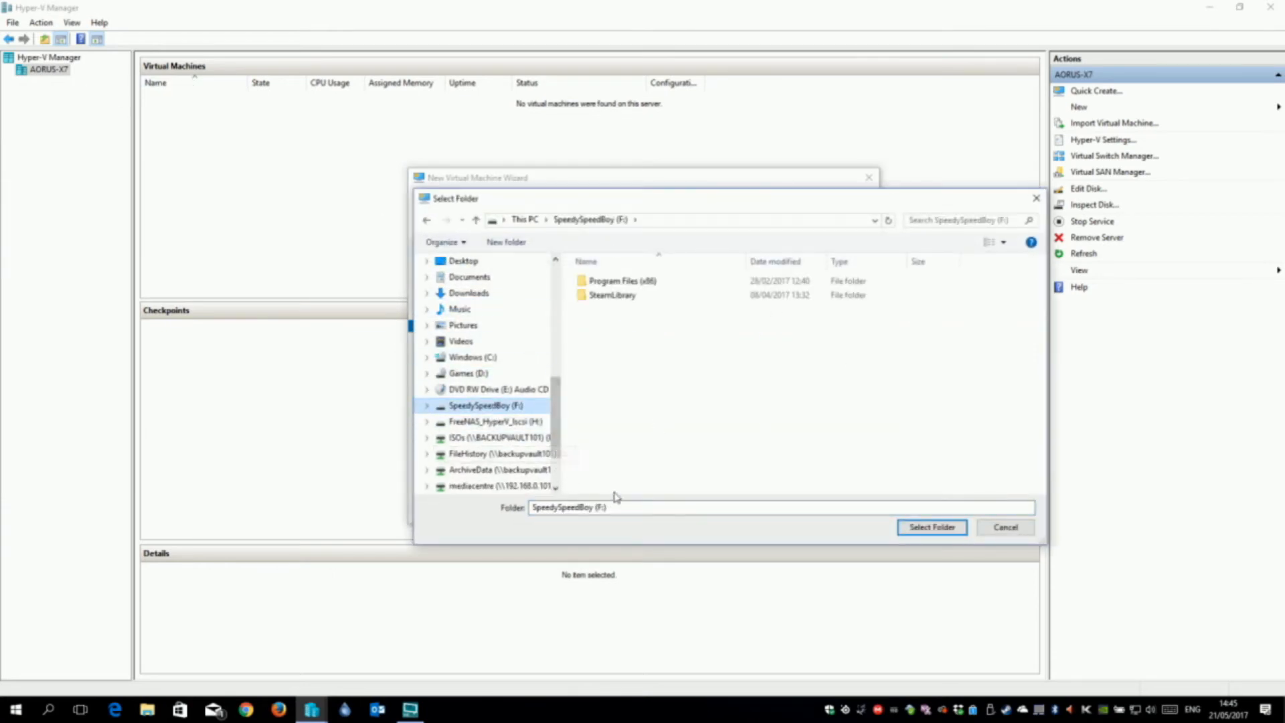
left_click(930, 526)
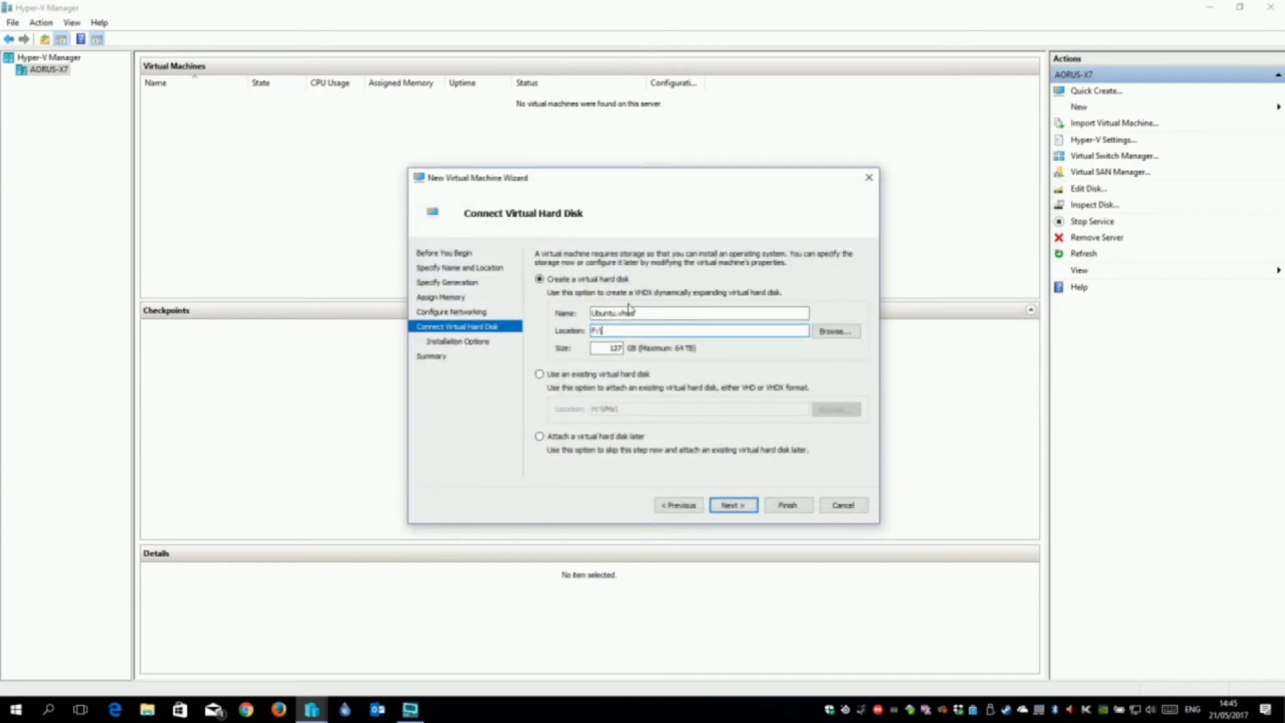
type("ubuntuvm")
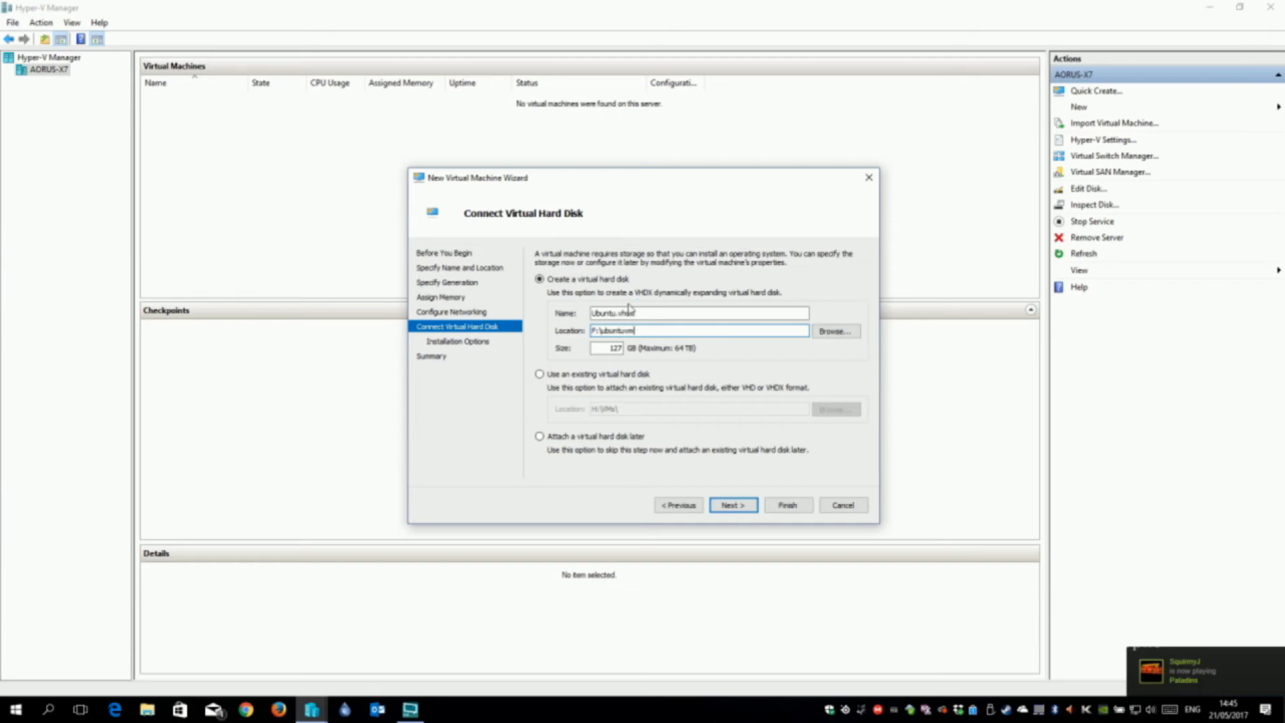
key("Tab")
key("Tab")
type("15")
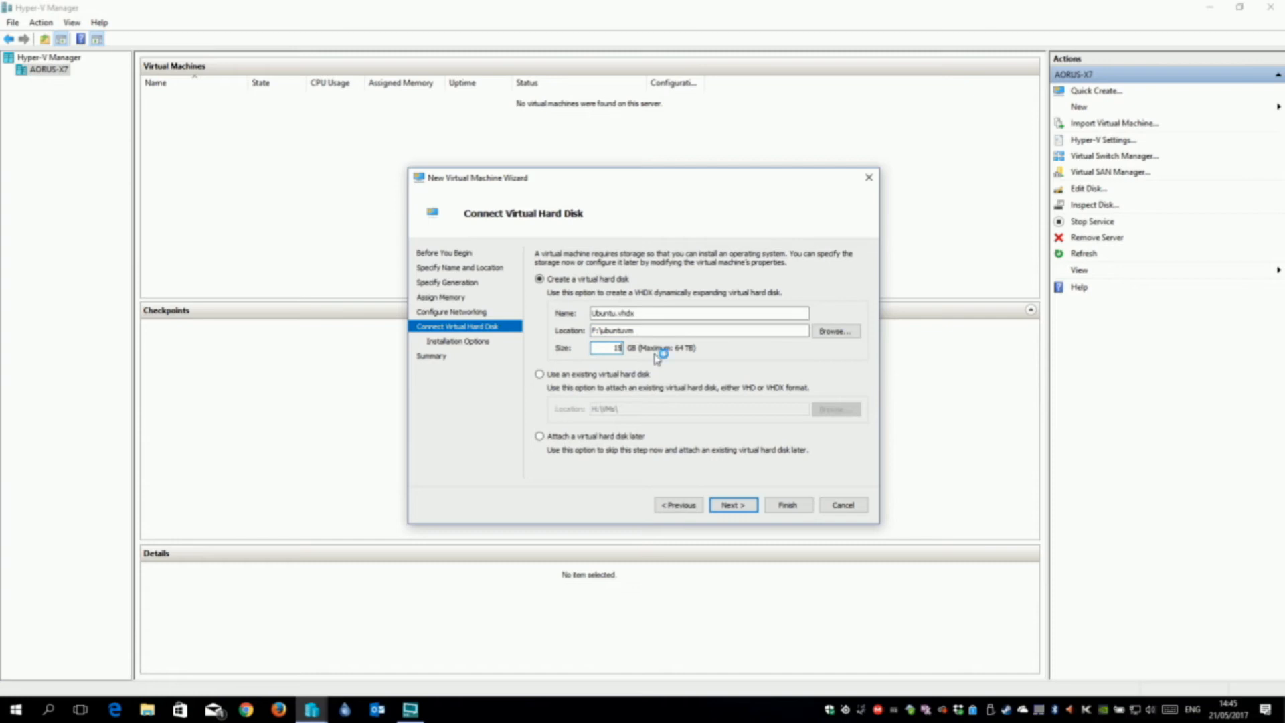
left_click(745, 508)
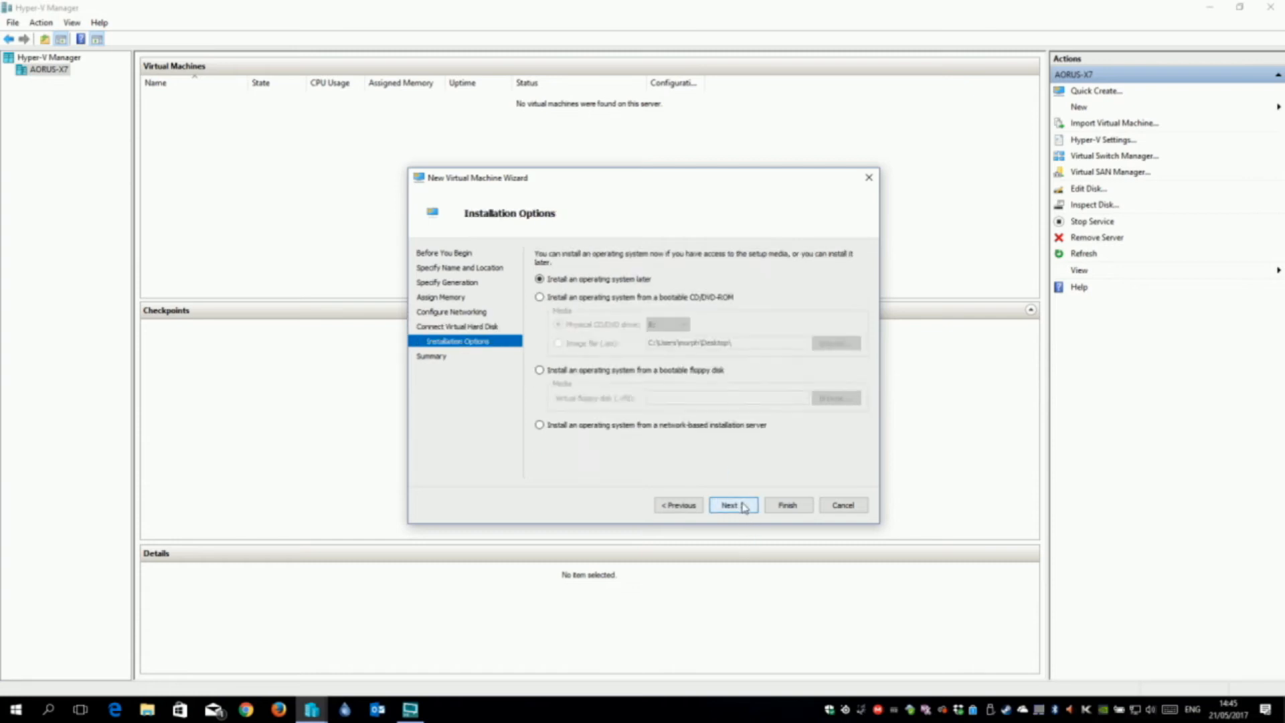
- Choose installation from the image file ubuntu-17.04-desktop-amd64.iso on the Desktop and finish creating the virtual machine
left_click(563, 299)
left_click(574, 344)
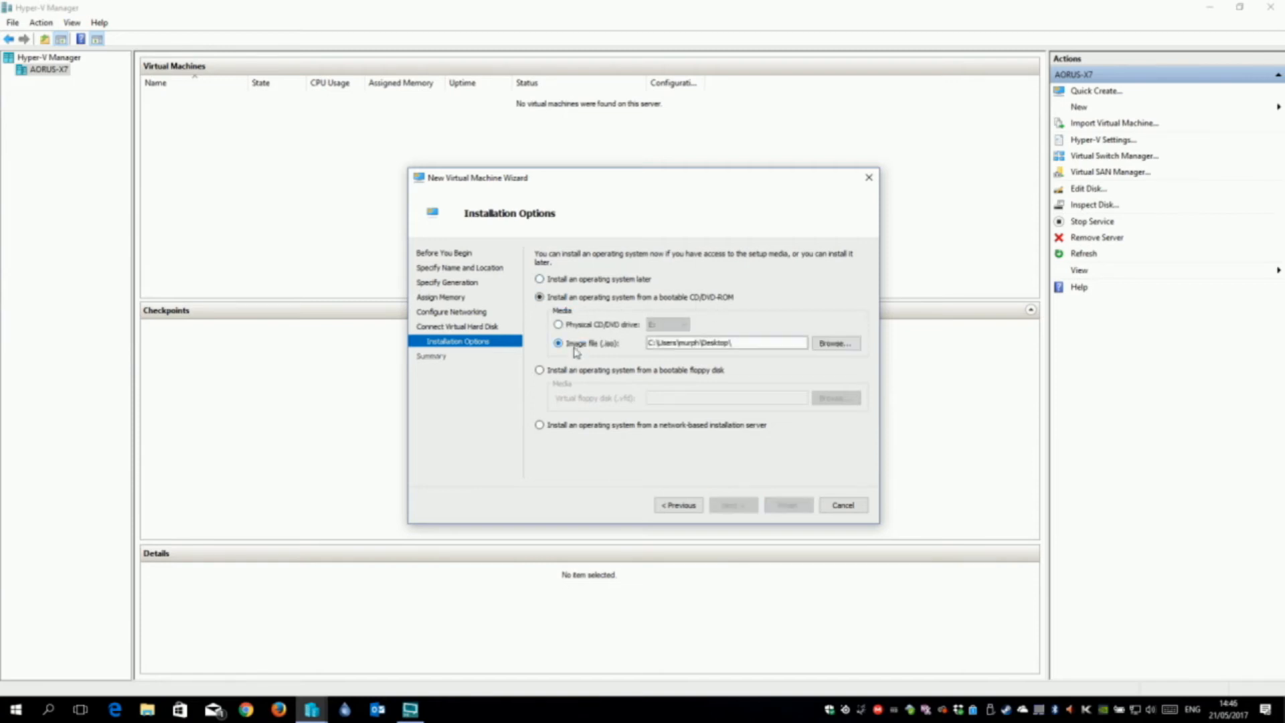
left_click(833, 344)
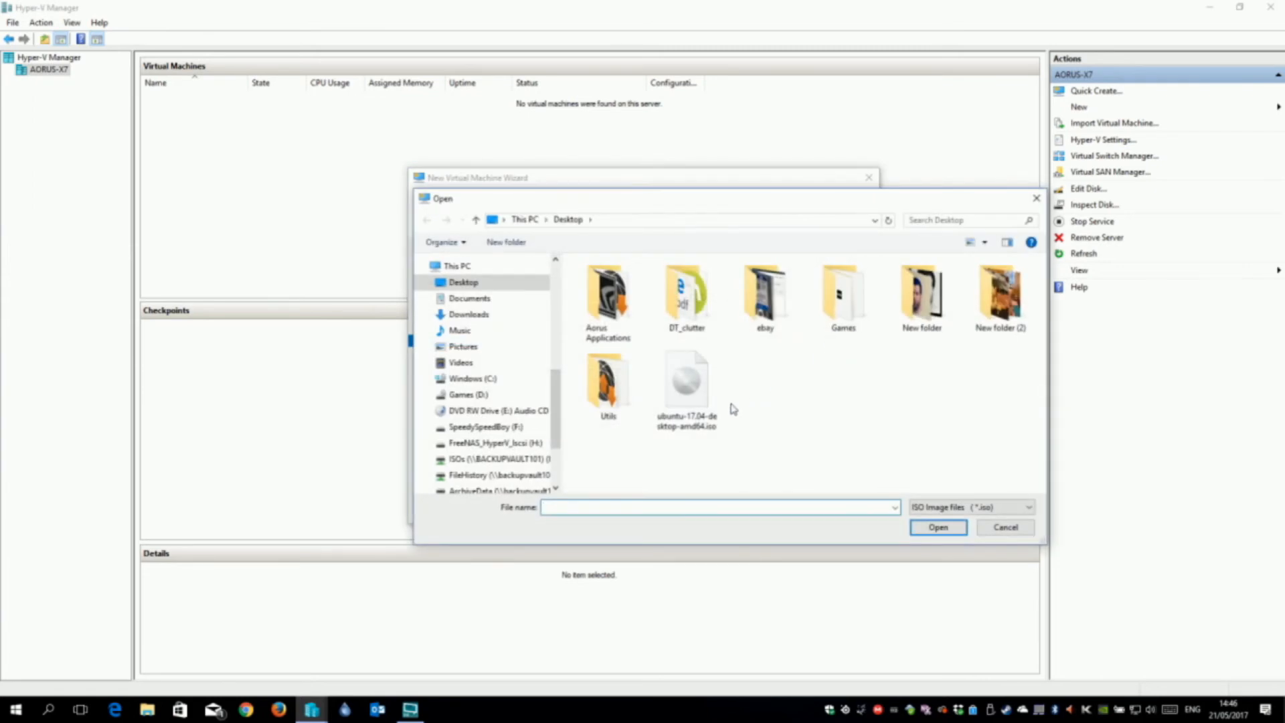
left_click(690, 395)
left_click(938, 528)
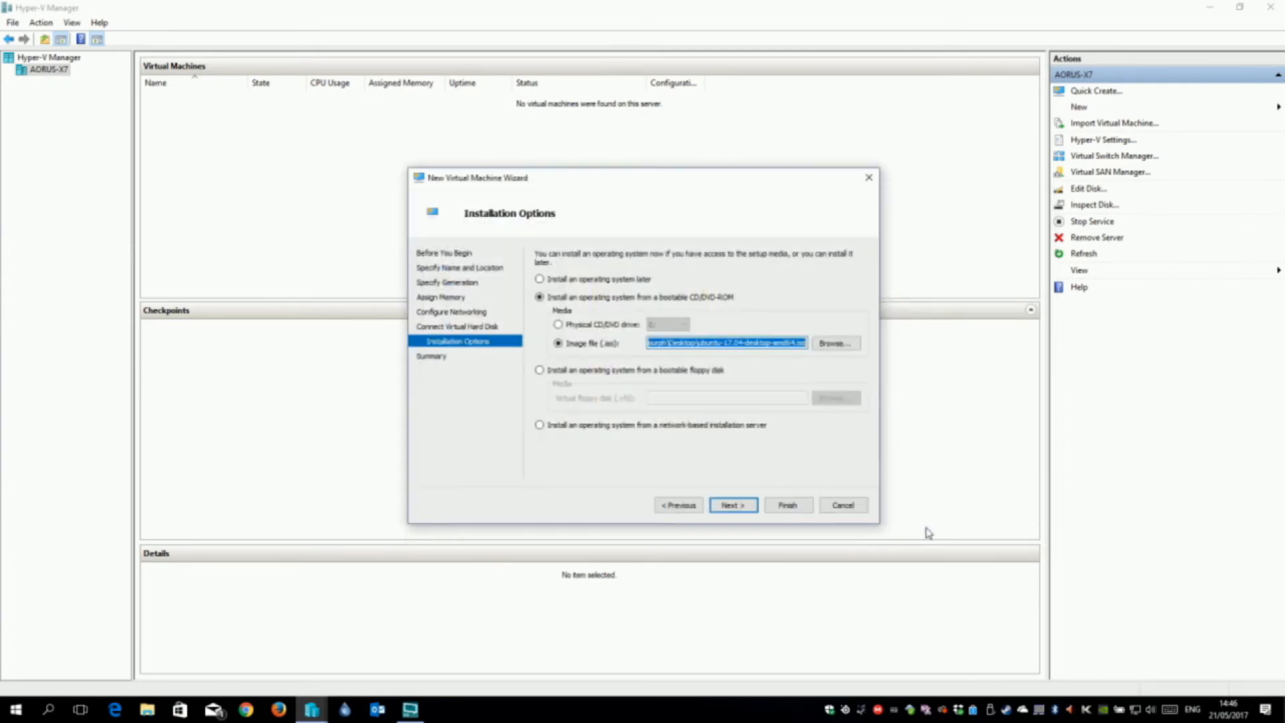
left_click(744, 510)
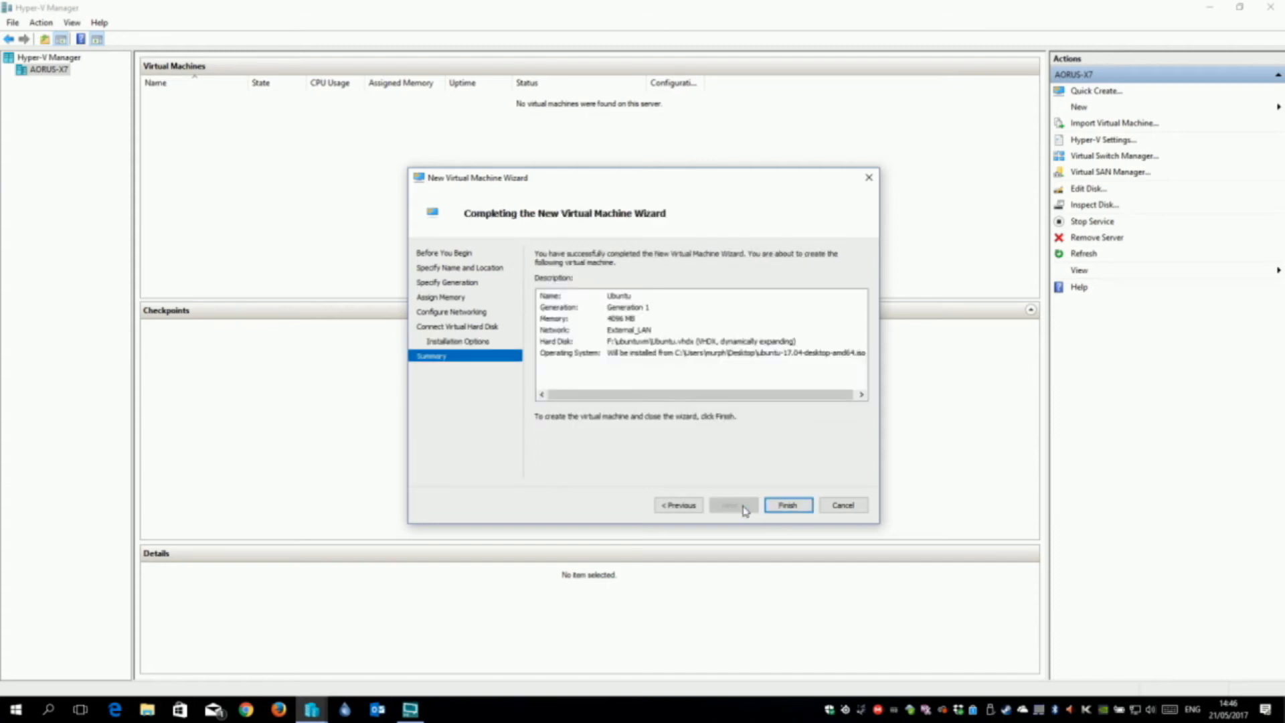
left_click(794, 505)
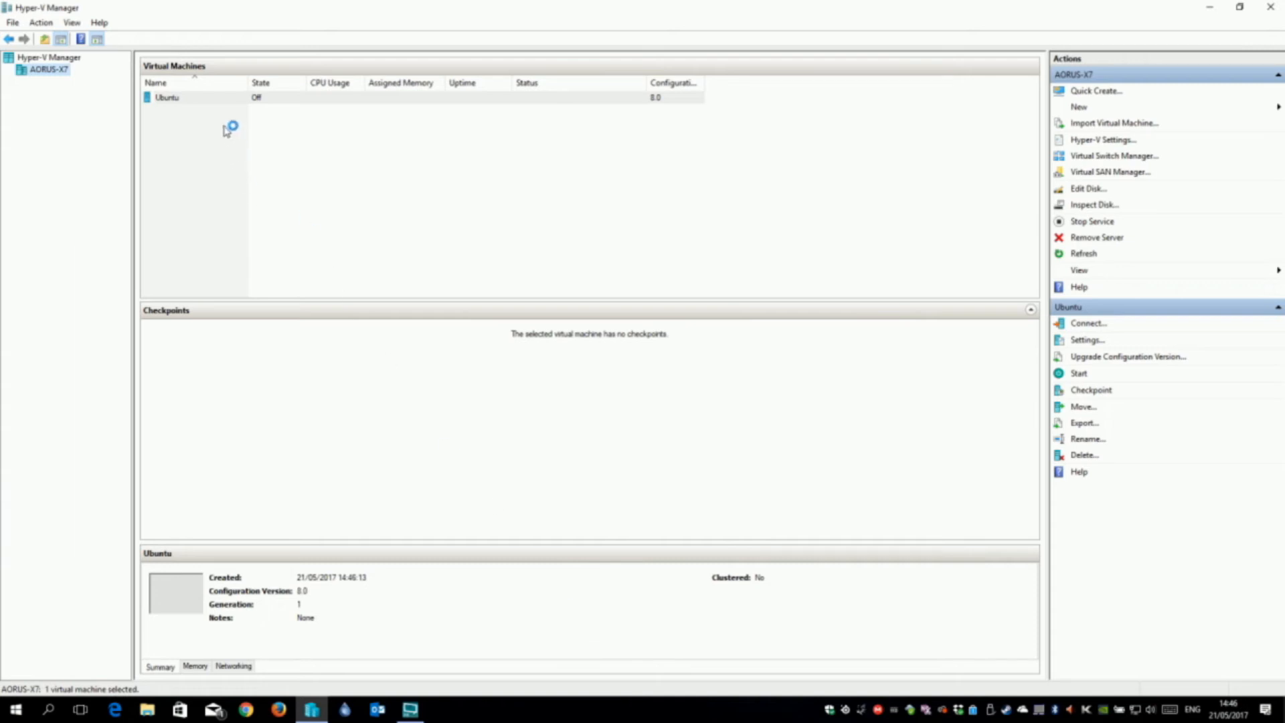
- Connect to the Ubuntu virtual machine, move its connection window toward the centre and start the machine
double_click(186, 102)
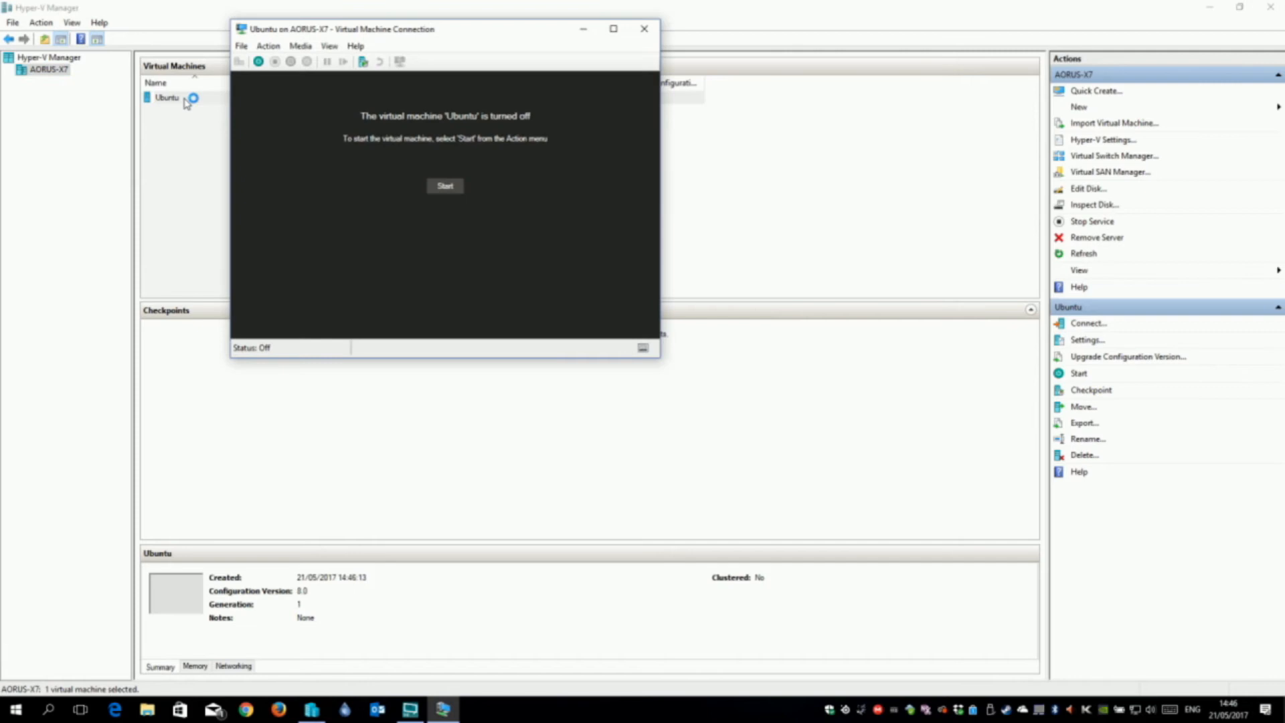
left_click_drag(381, 29, 519, 162)
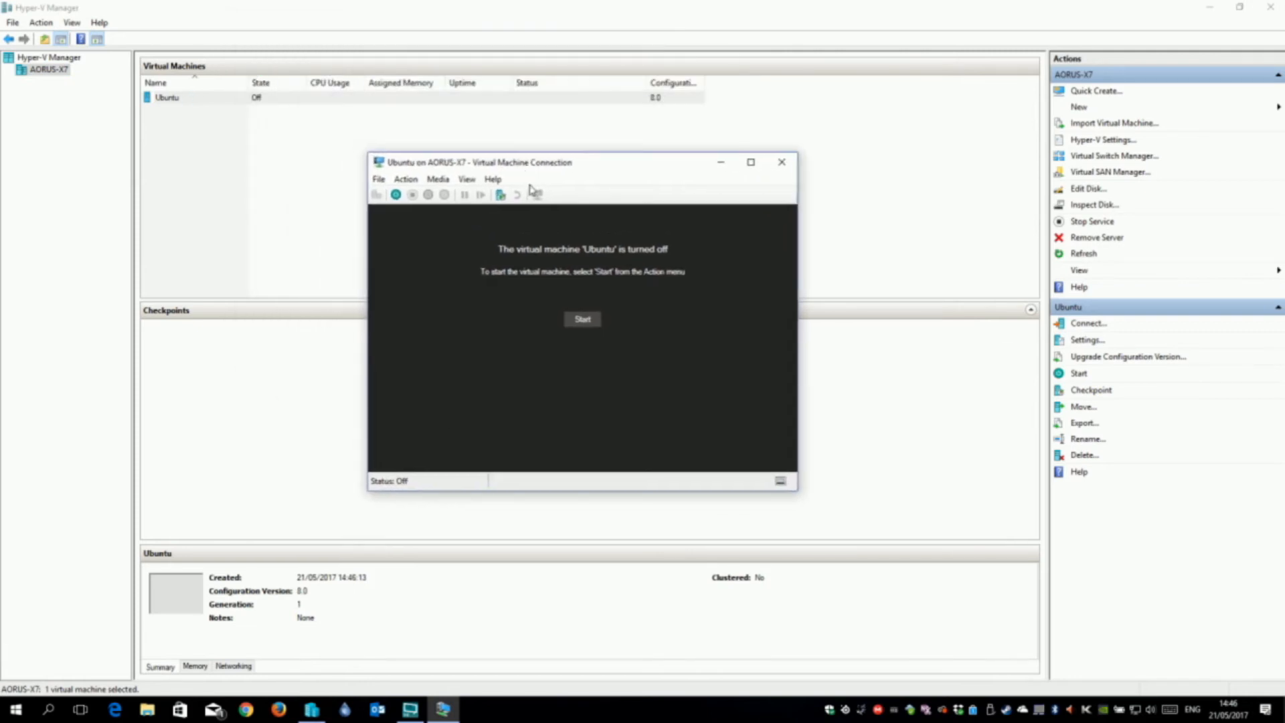
left_click(598, 318)
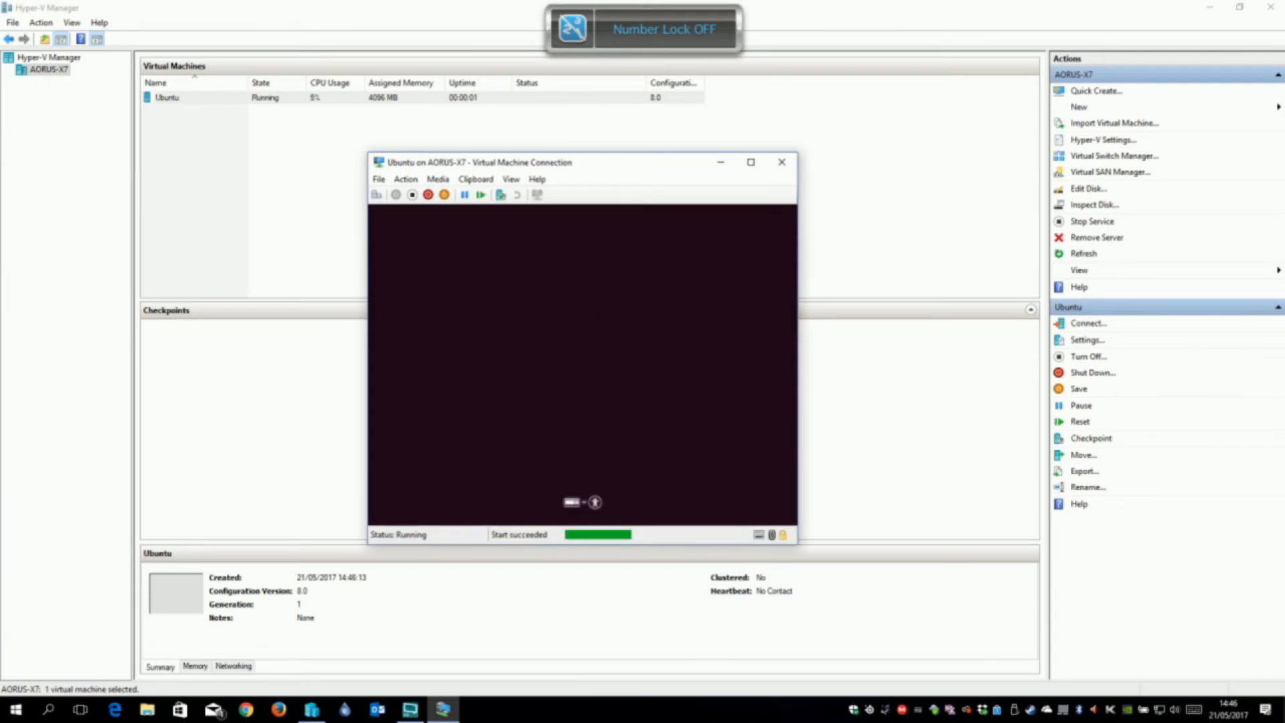
- Boot the virtual machine with the Install Ubuntu option and move its connection window so that it fits fully on the desktop
key("Return")
key("Return")
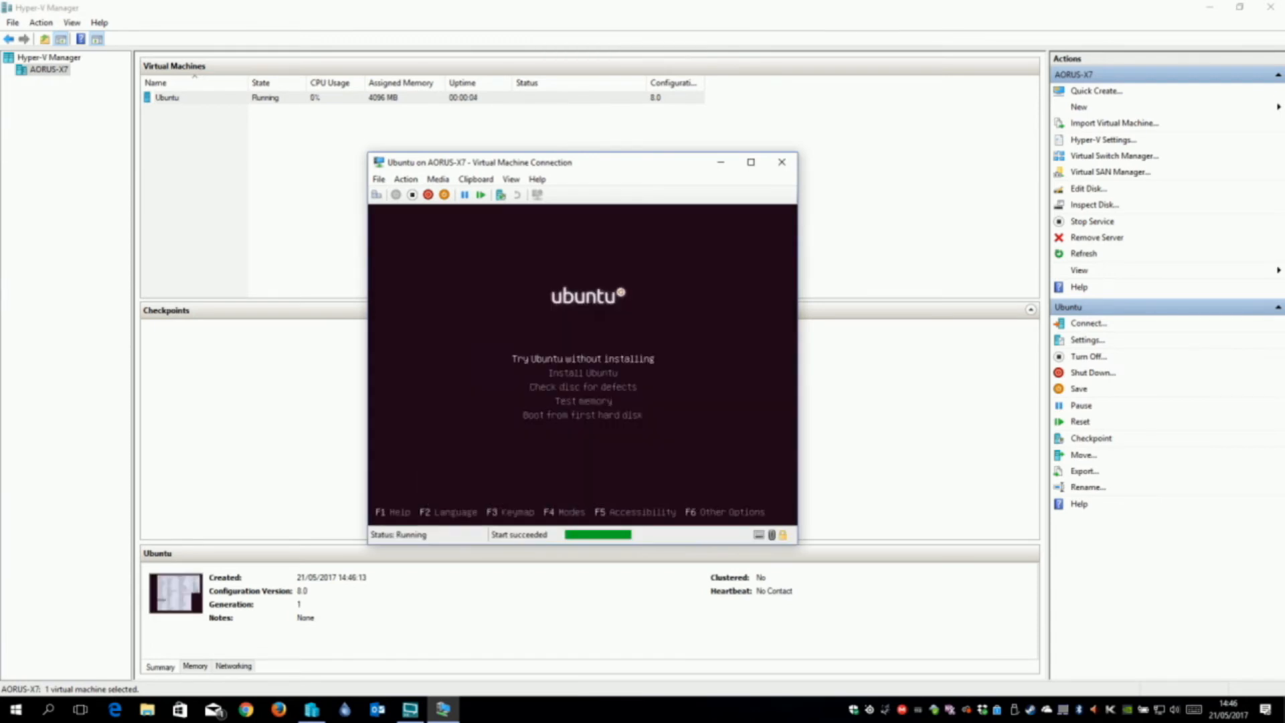
key("Down")
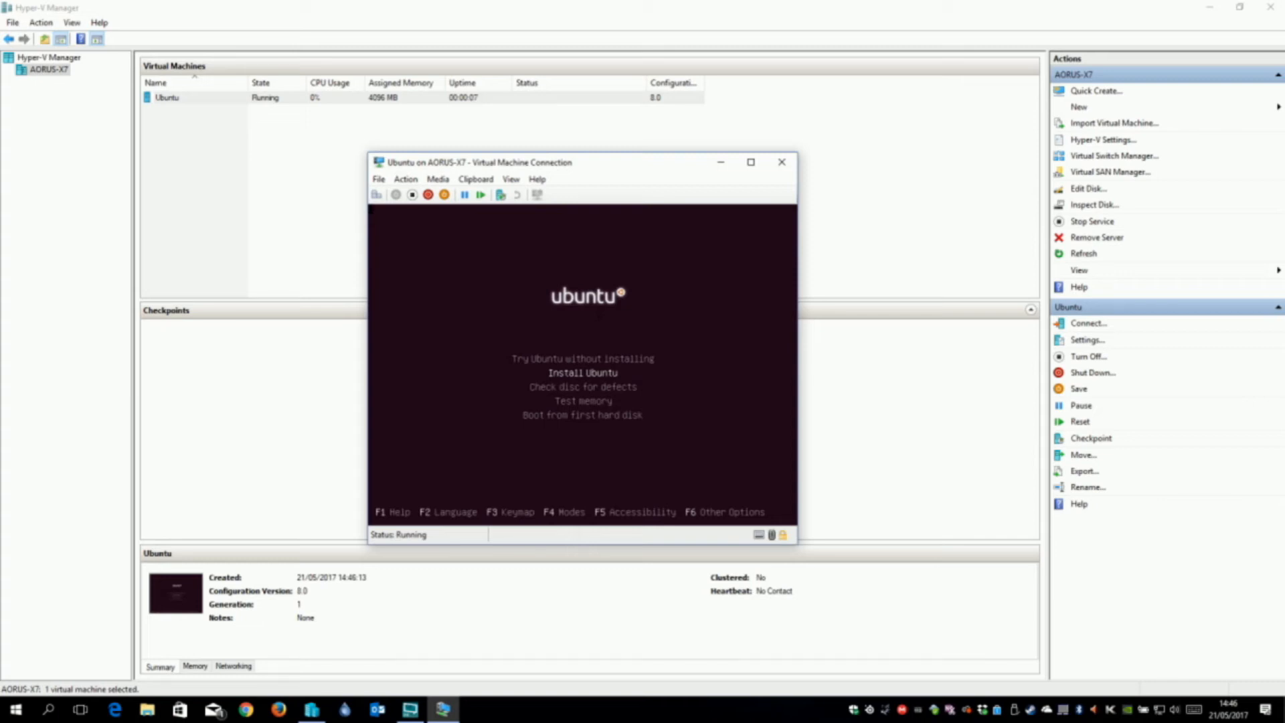
key("Return")
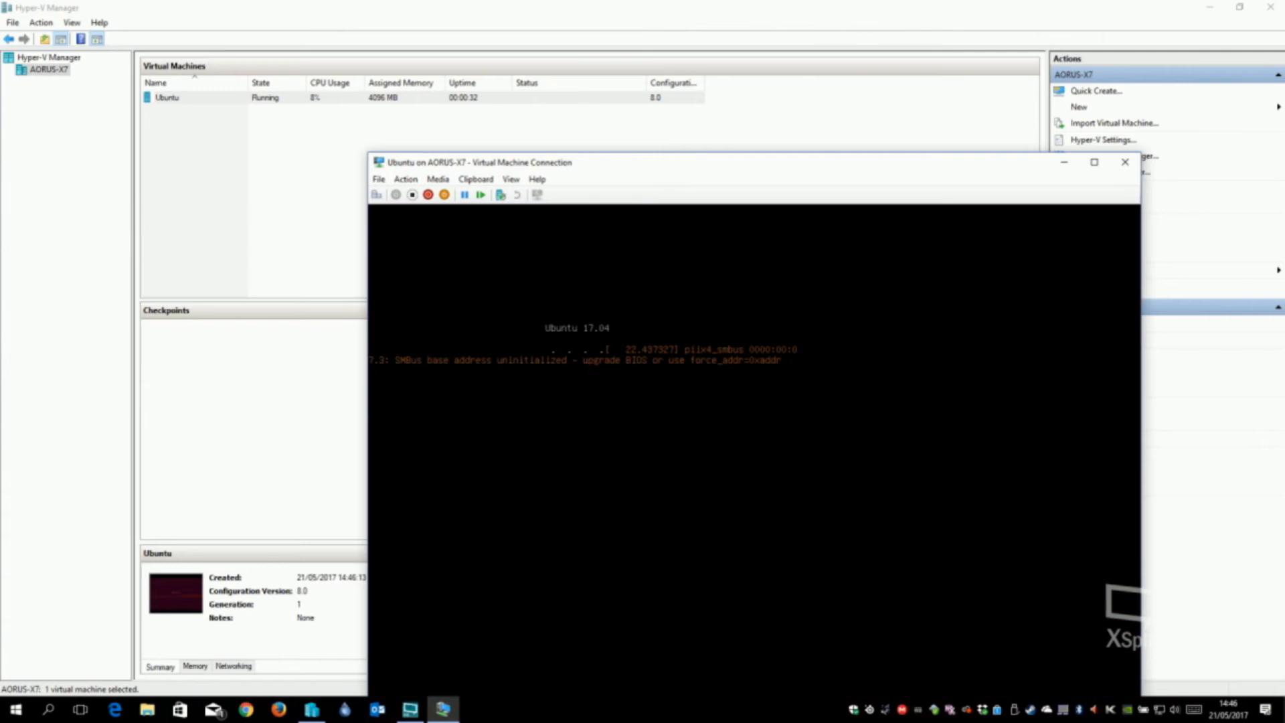
left_click_drag(662, 166, 561, 32)
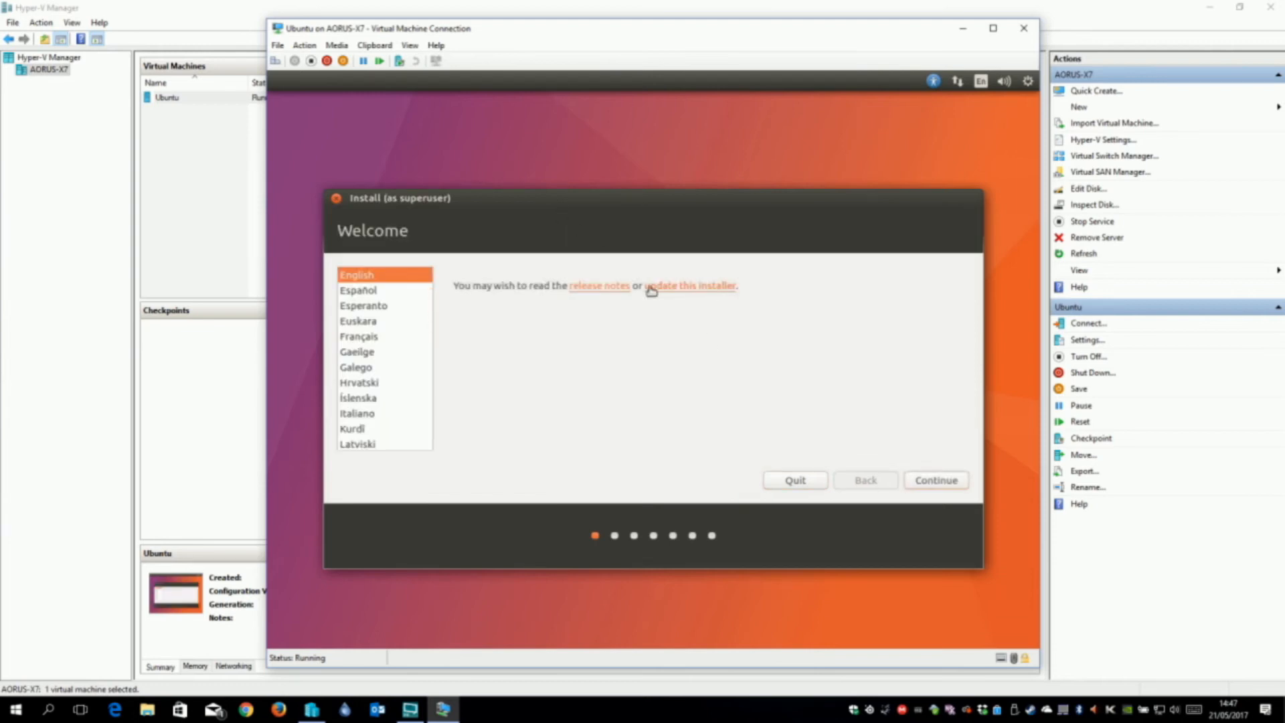
- Keep English as the installer language and enable installing third-party software for graphics, Wi-Fi hardware, Flash, MP3 and other media
left_click(952, 481)
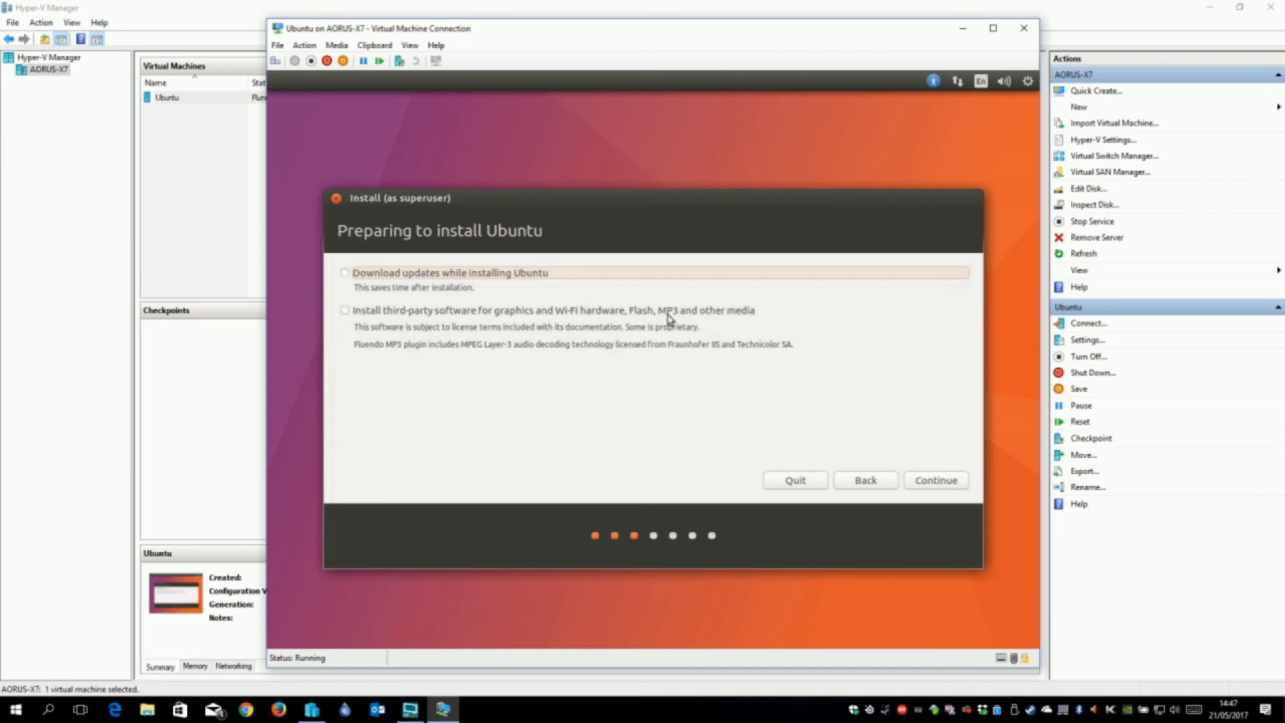
left_click(348, 312)
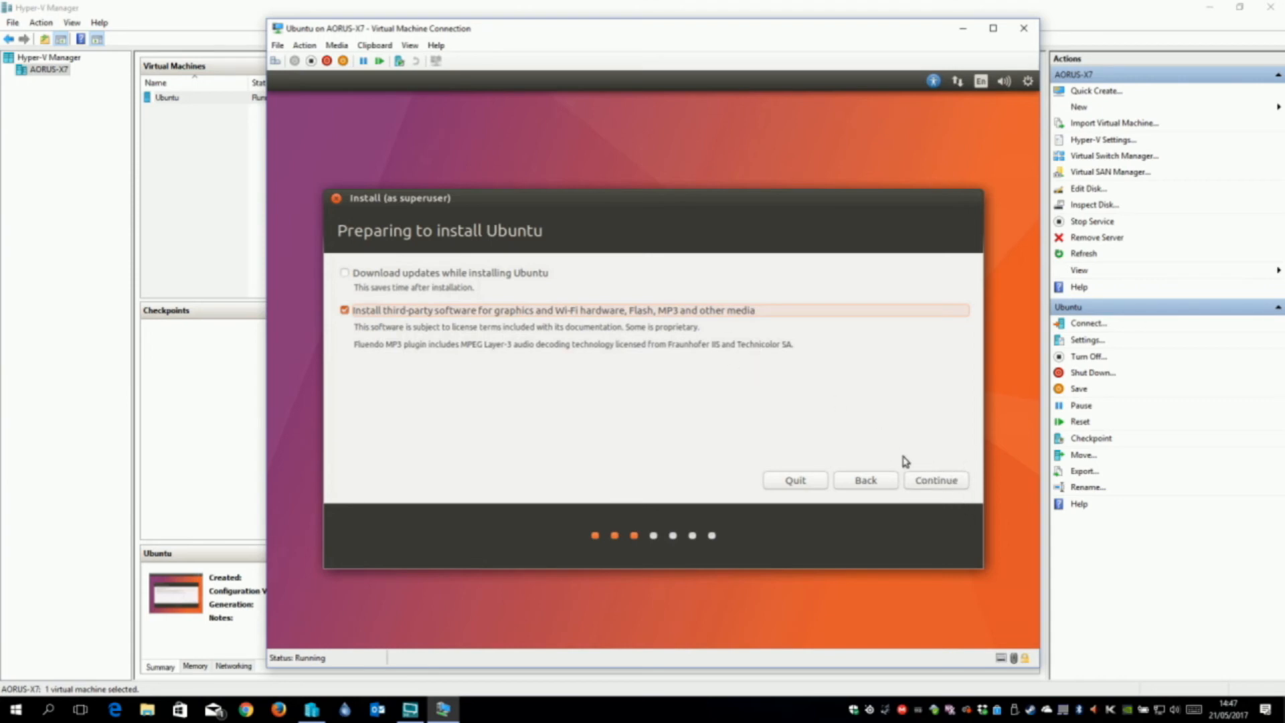
left_click(937, 480)
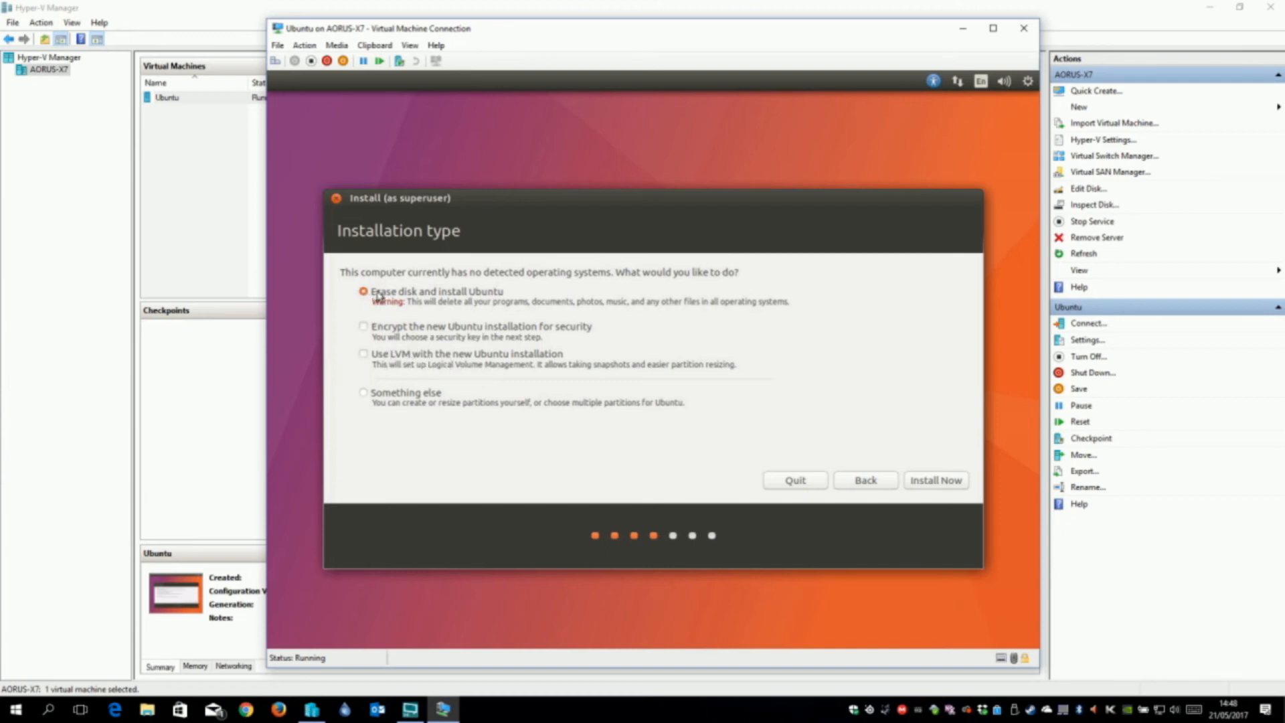
- Start the installation with Erase disk and install Ubuntu, confirm the disk changes, and accept London and the English (UK) keyboard layout
left_click(930, 482)
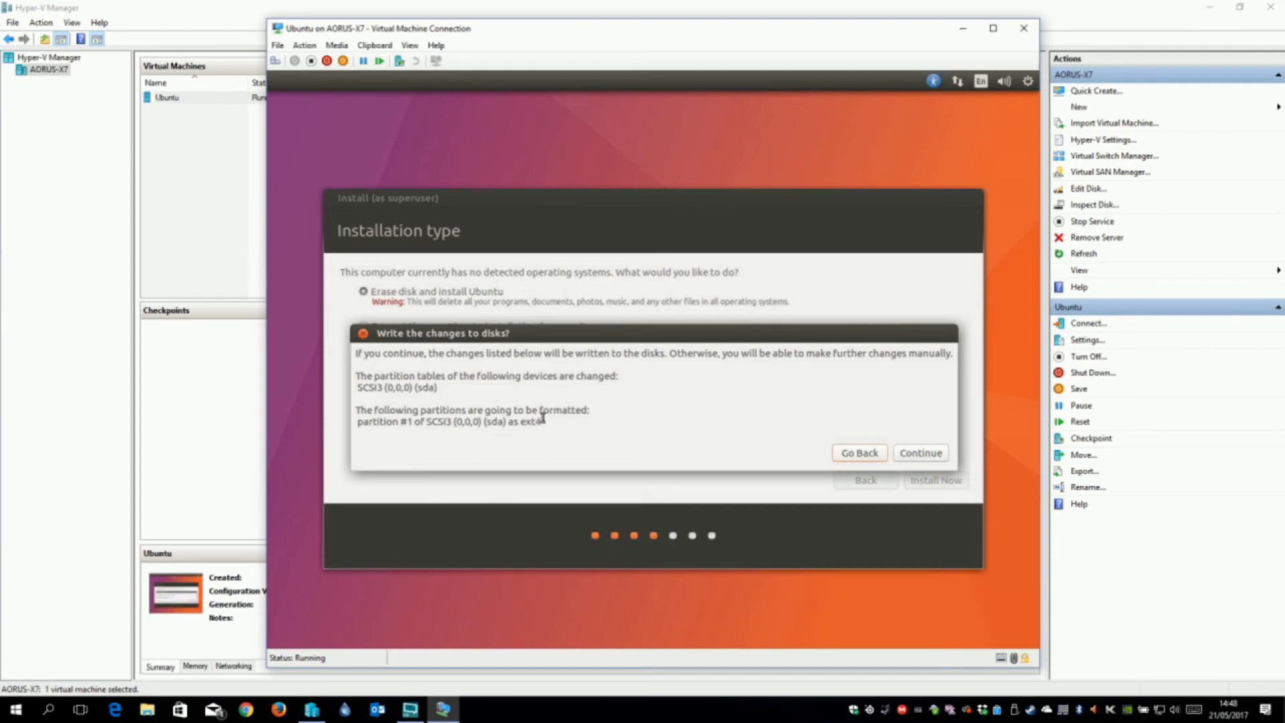
left_click(936, 454)
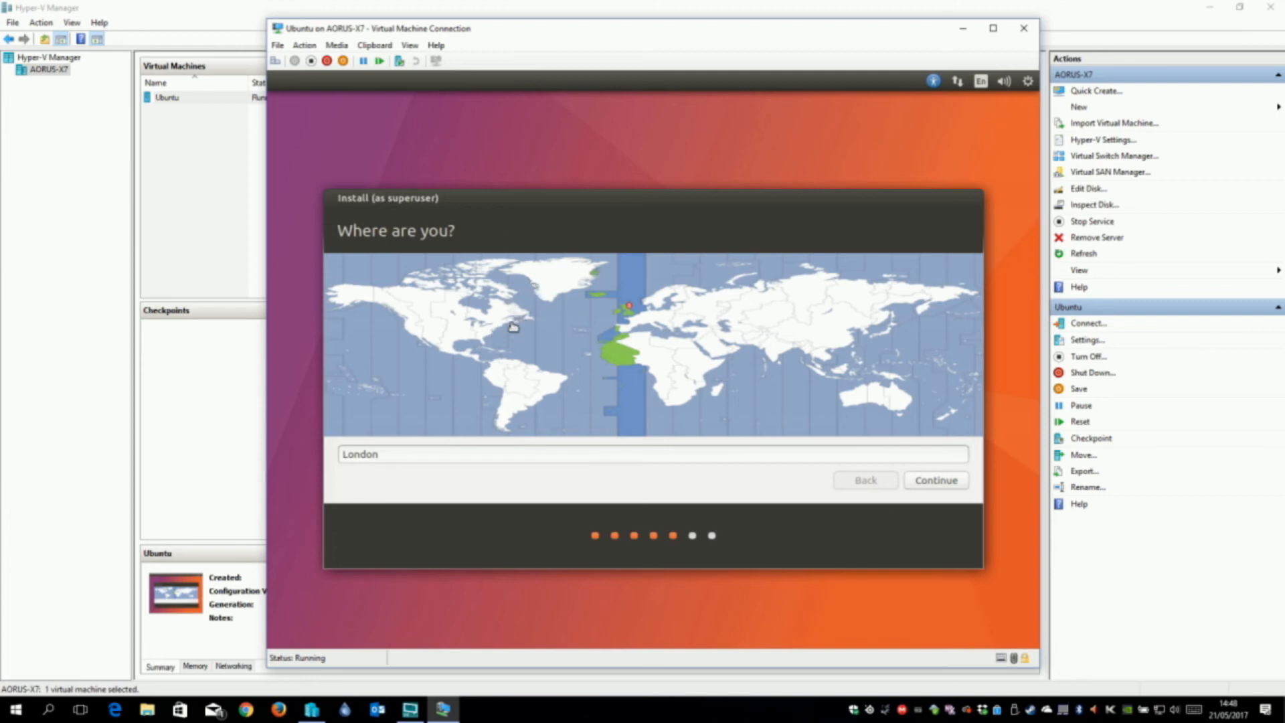
left_click(917, 480)
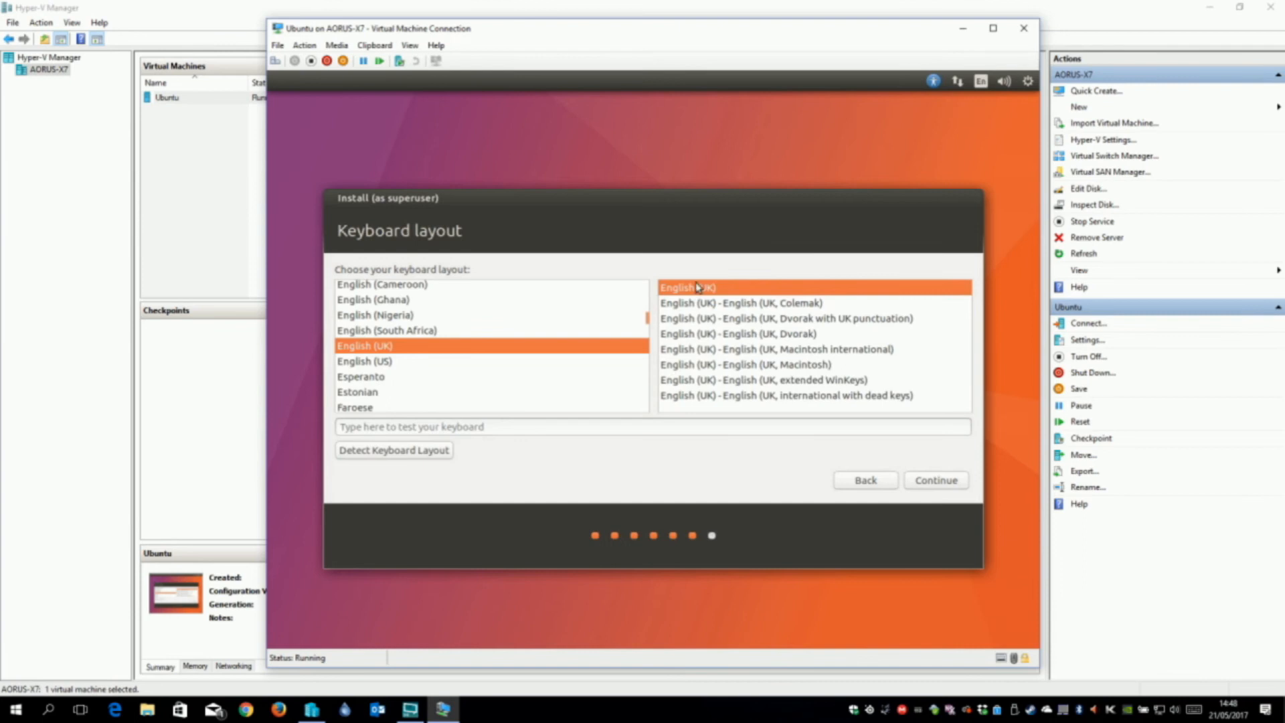
left_click(949, 483)
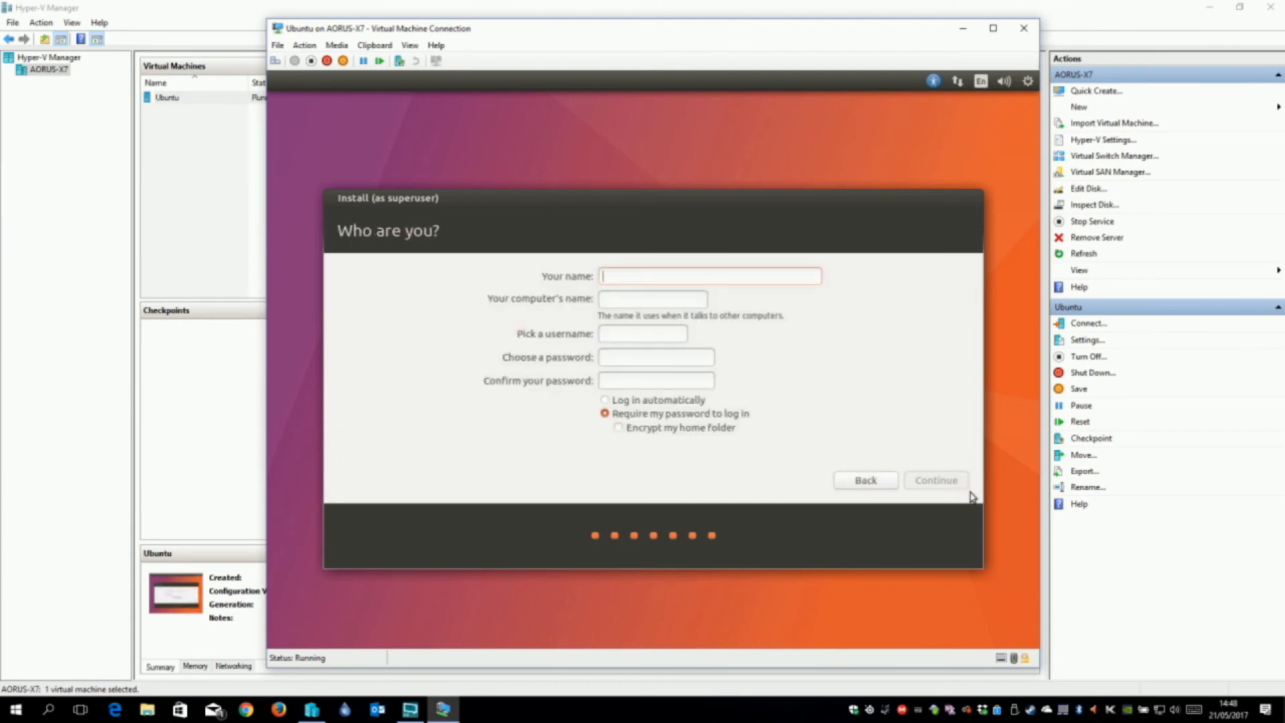
- Fill in the user's name, keep the suggested computer name and username, enter and confirm the account password, and continue the installation
type("murph")
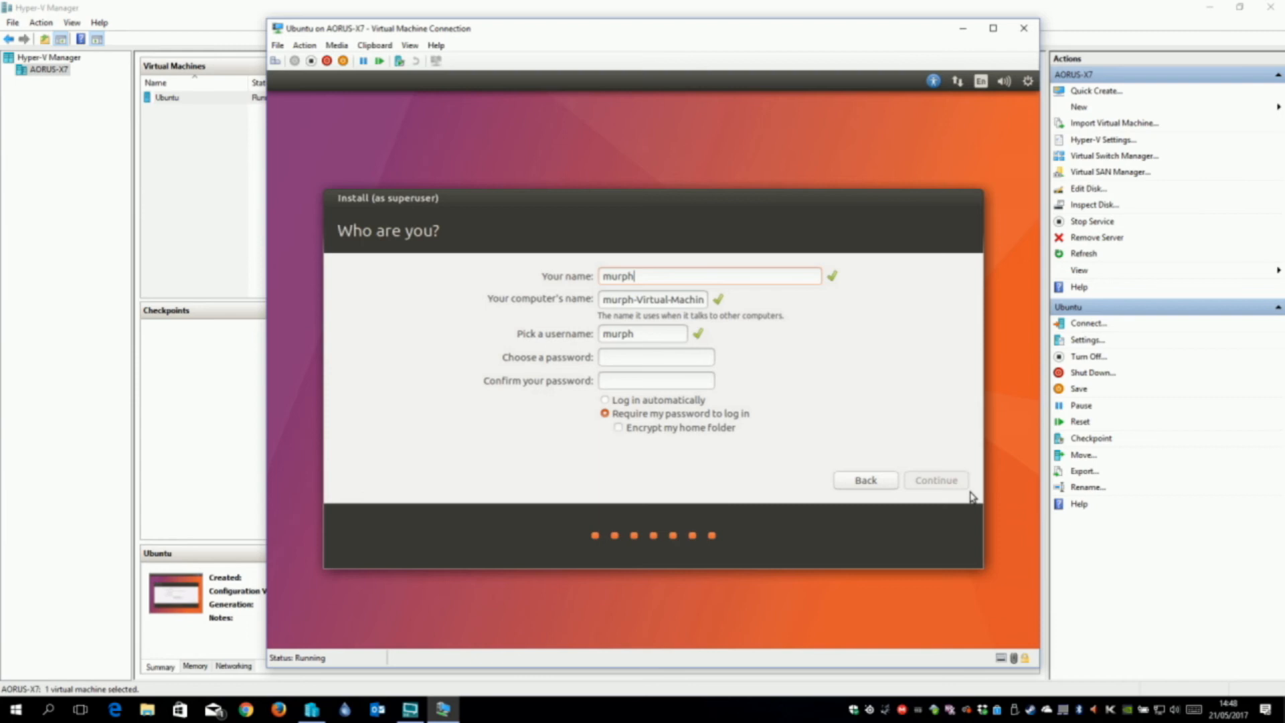
key("Tab")
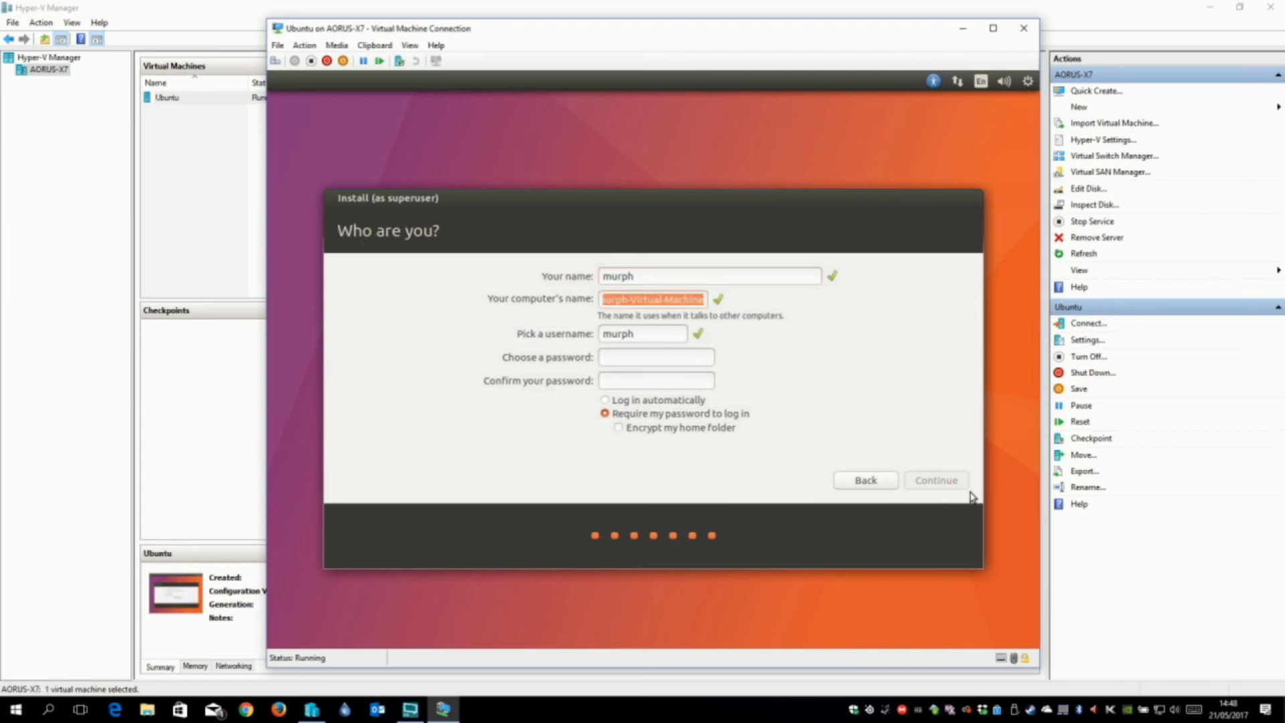
key("Tab")
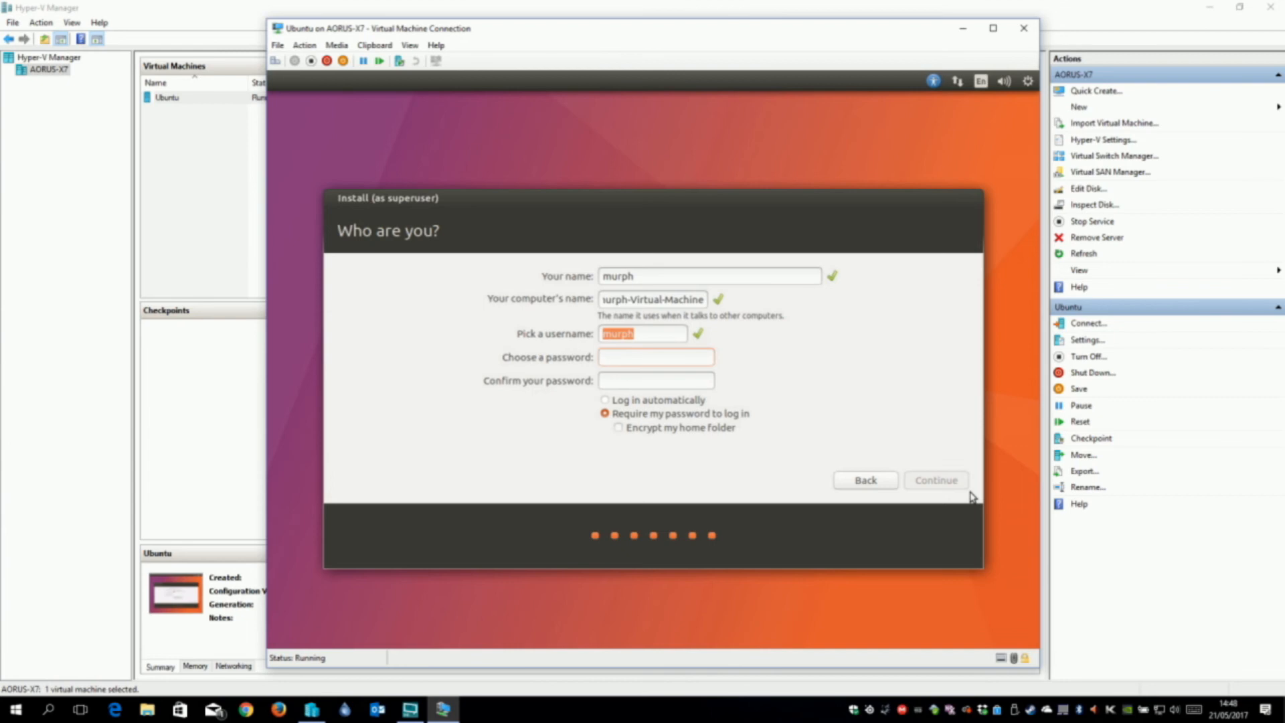
type("**********")
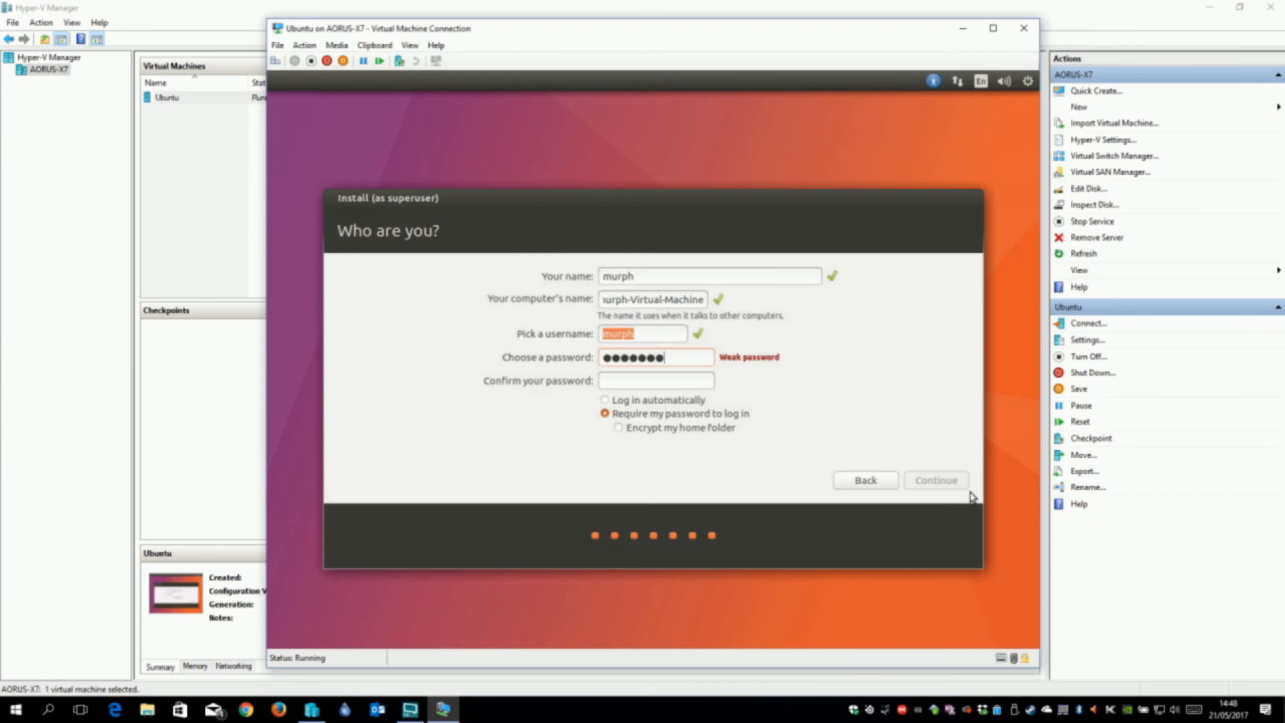
type("*")
key("Tab")
type("***********")
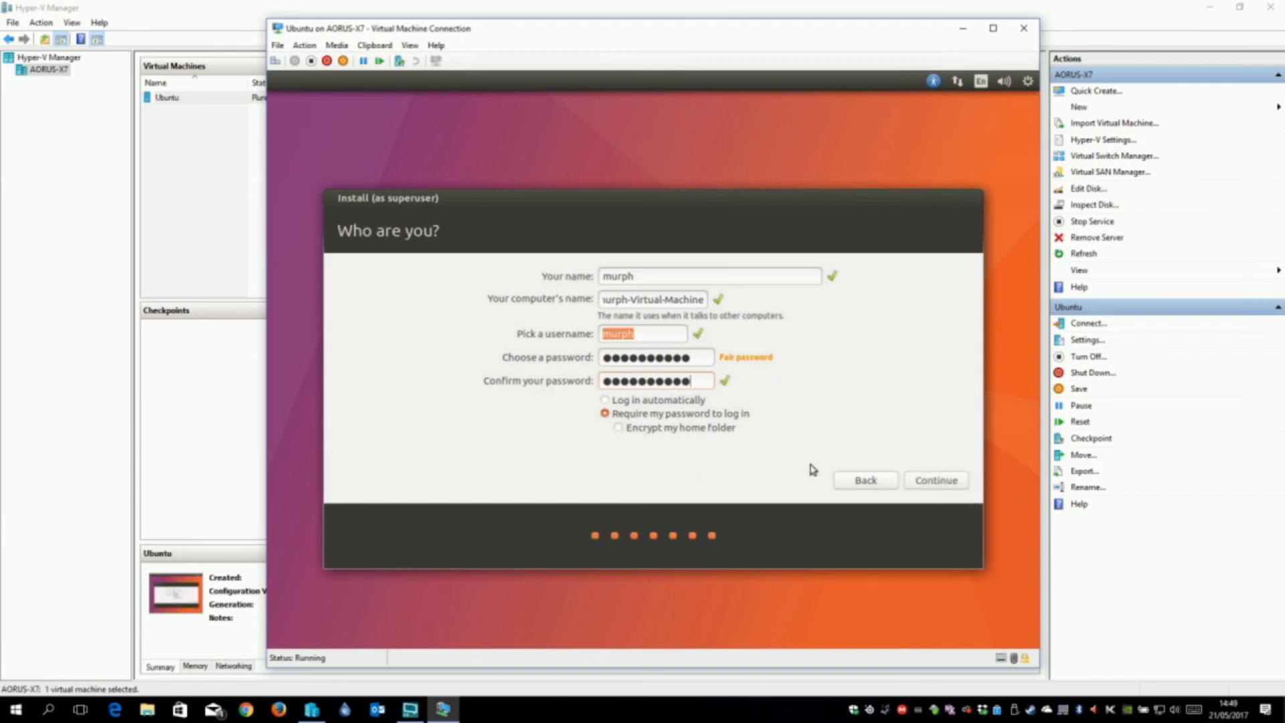
left_click(927, 482)
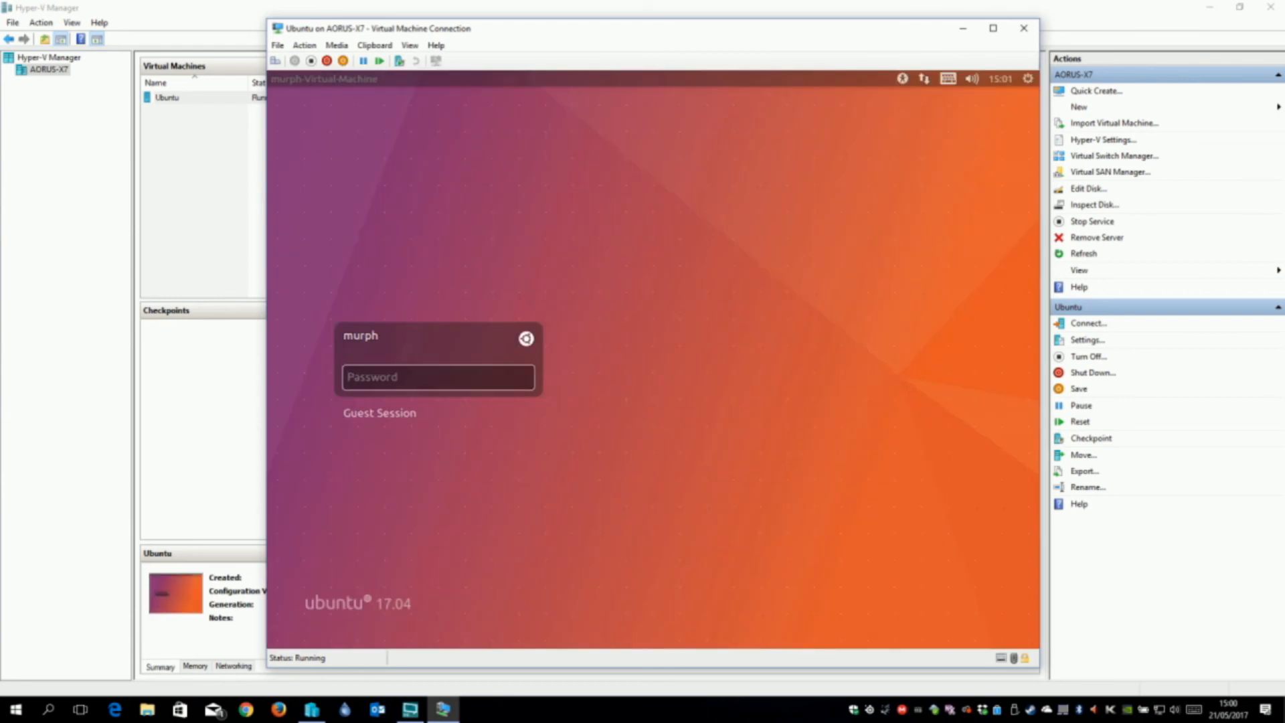
- Log in to the newly installed Ubuntu system with the account password
type("***********")
key("Return")
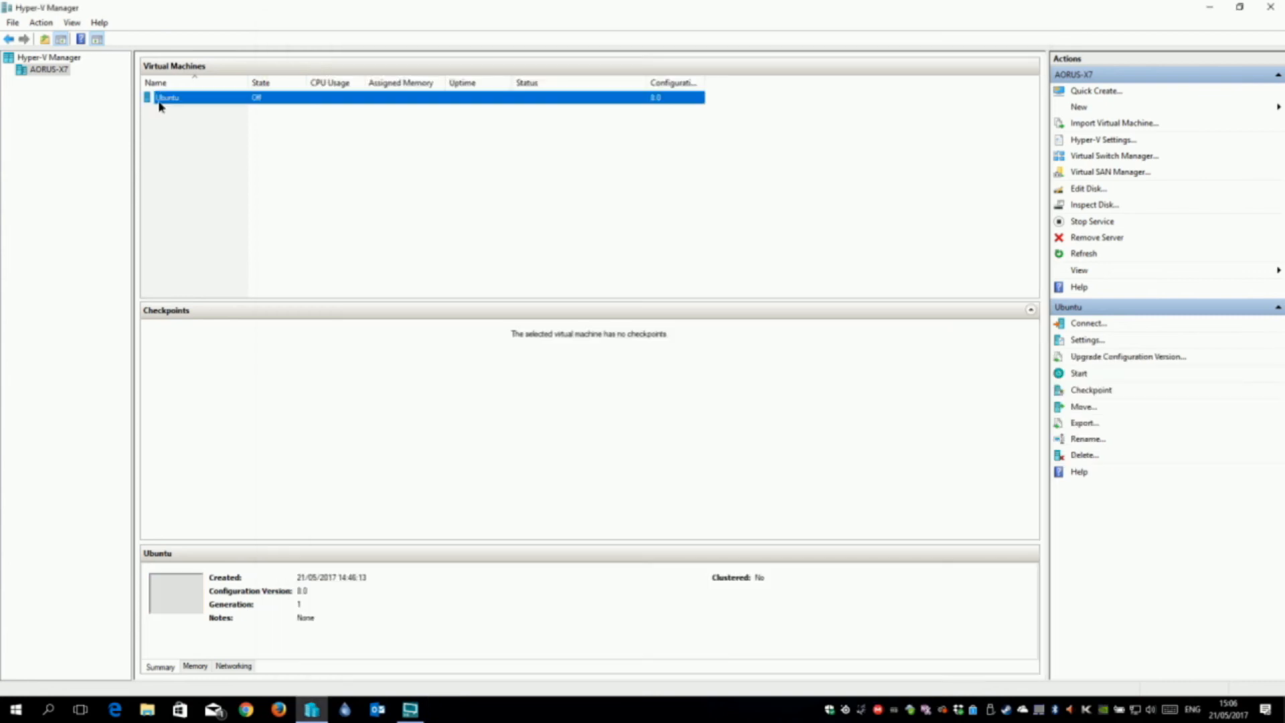
- Connect to and start the powered-off Ubuntu virtual machine, and log in by entering the account password
left_click(166, 97)
left_click(205, 136)
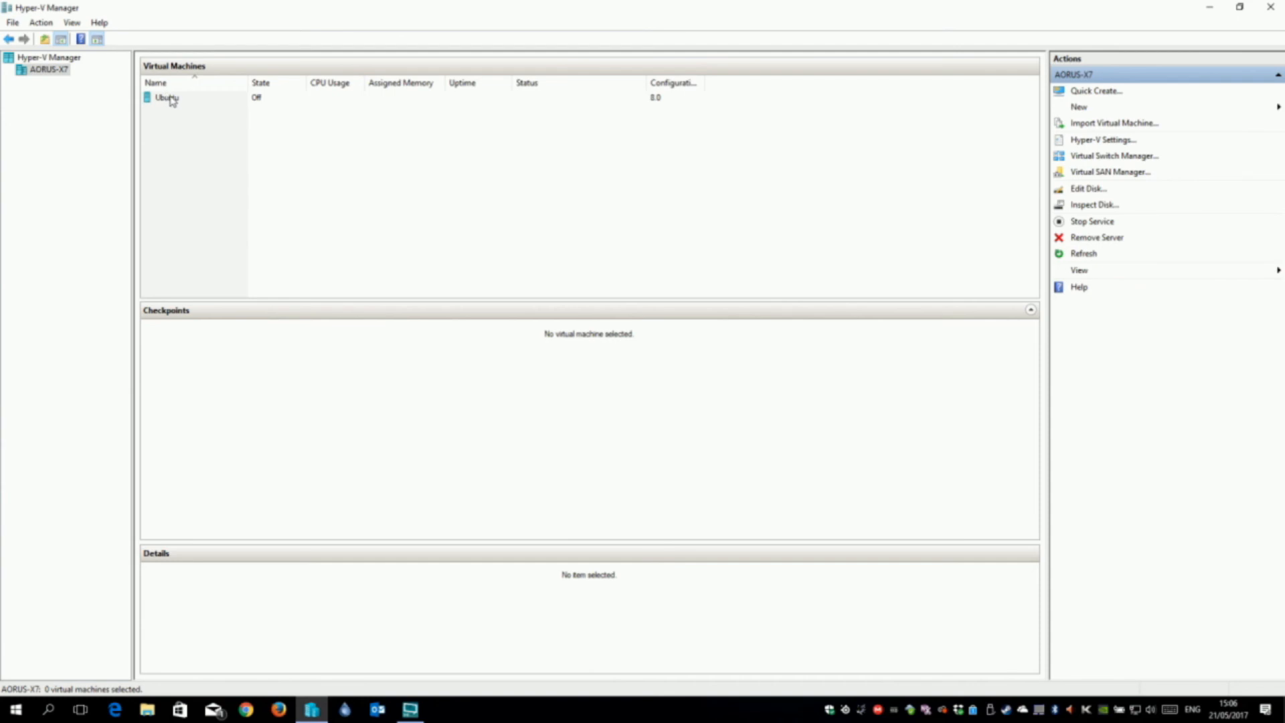
right_click(171, 100)
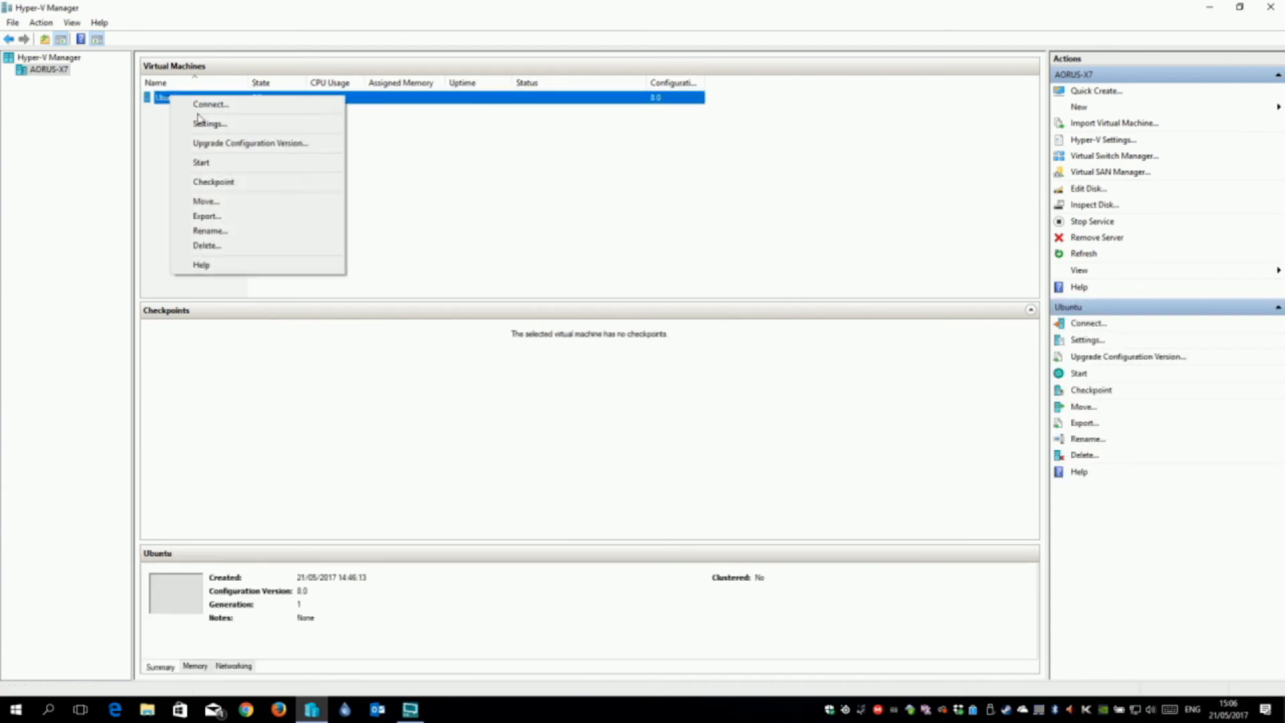
left_click(228, 107)
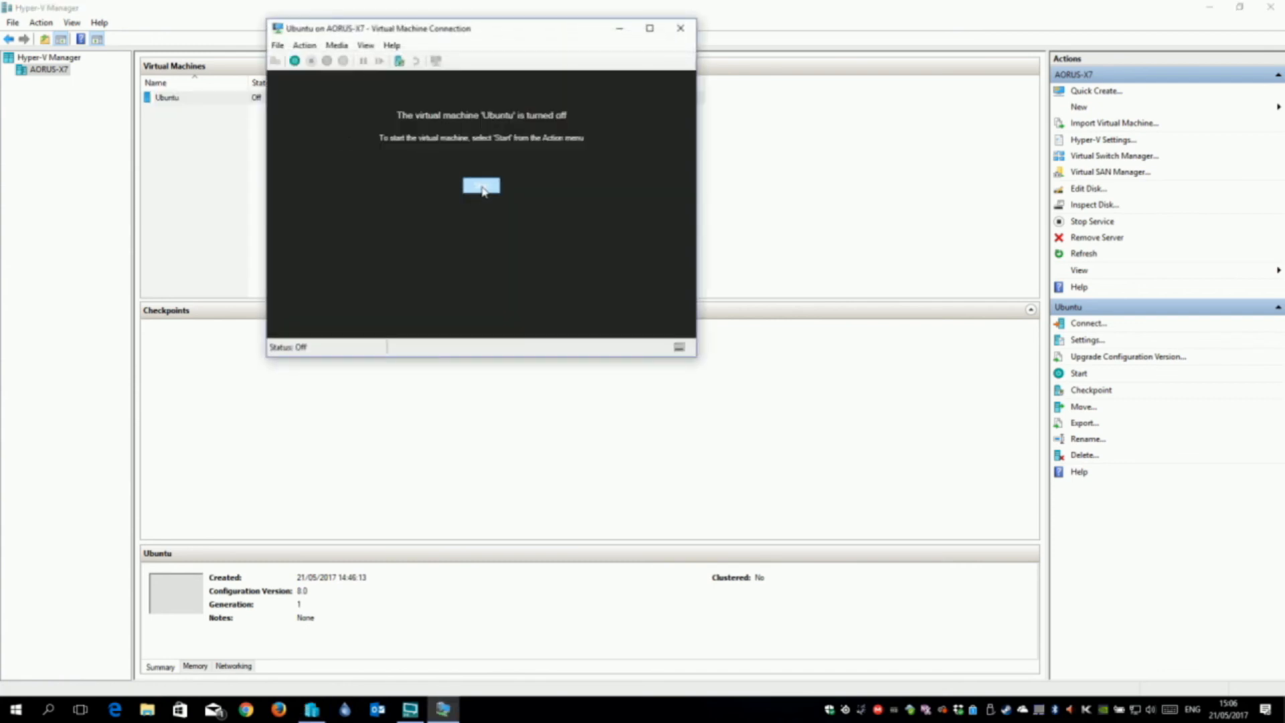
left_click(482, 186)
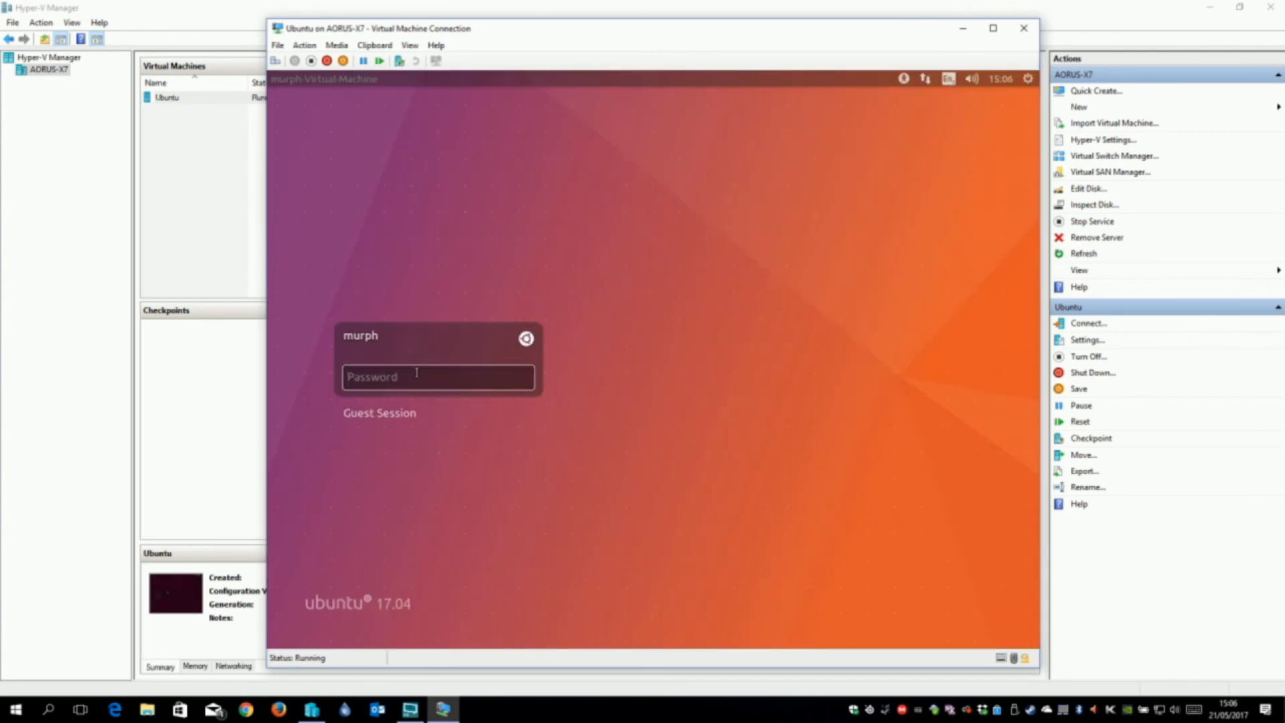
type("*******")
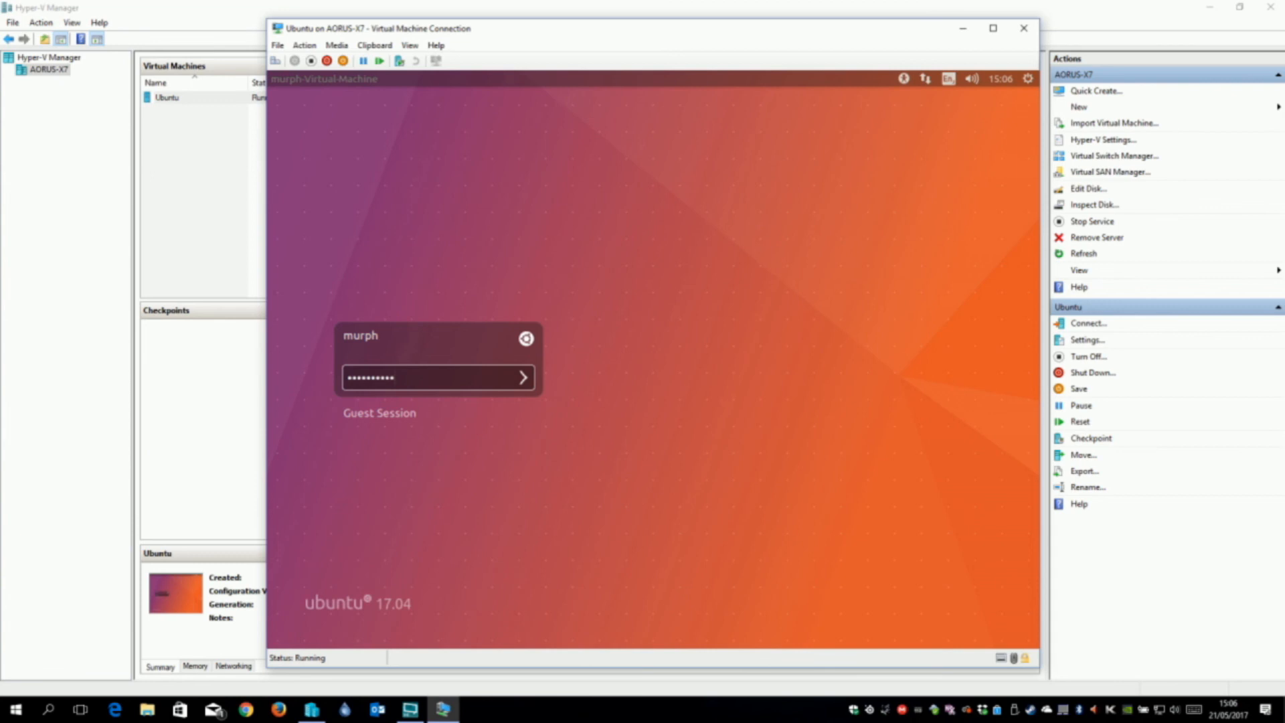
key("Return")
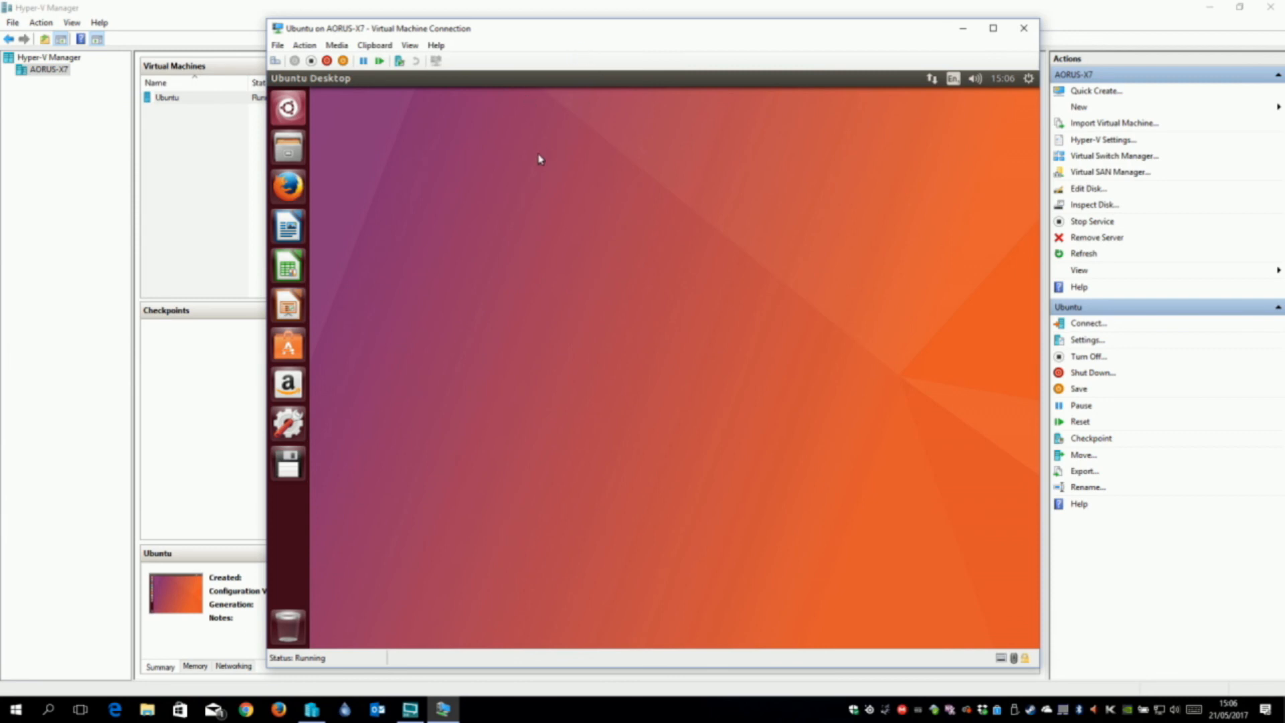
- Open Firefox in Ubuntu, look through the Ubuntu shop page from the start page, and close the browser tab
left_click(299, 194)
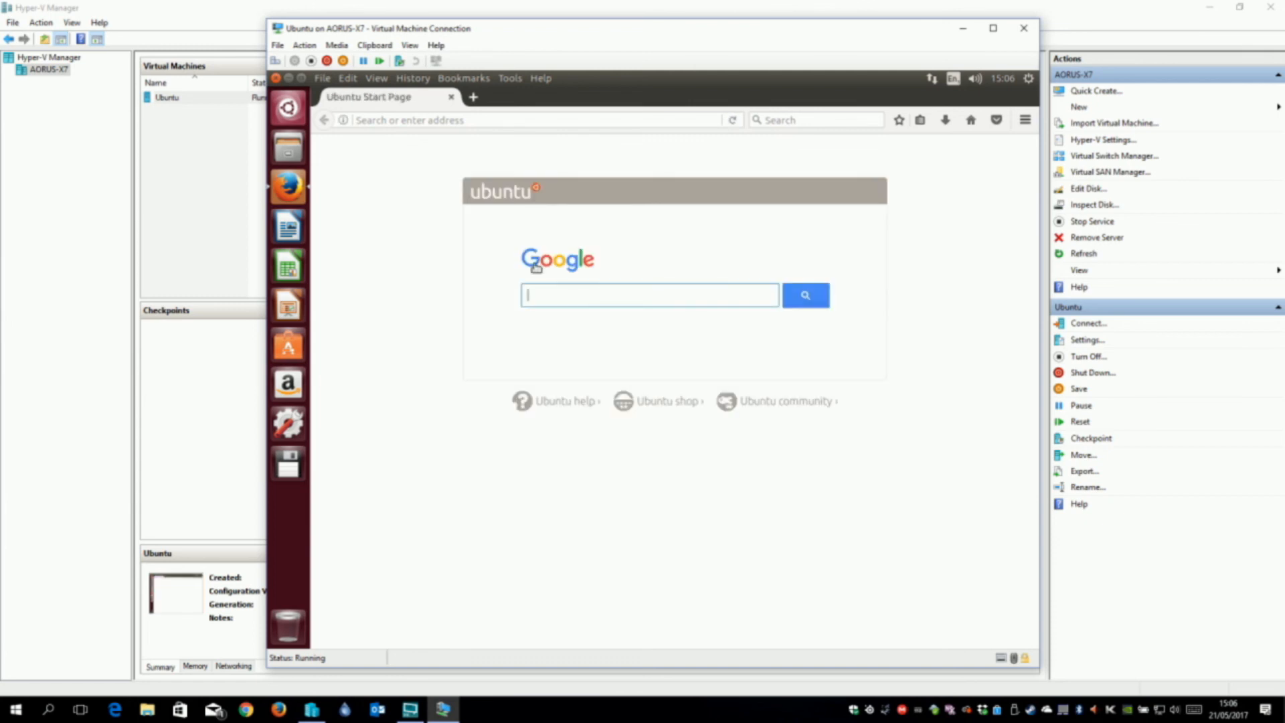
left_click(647, 397)
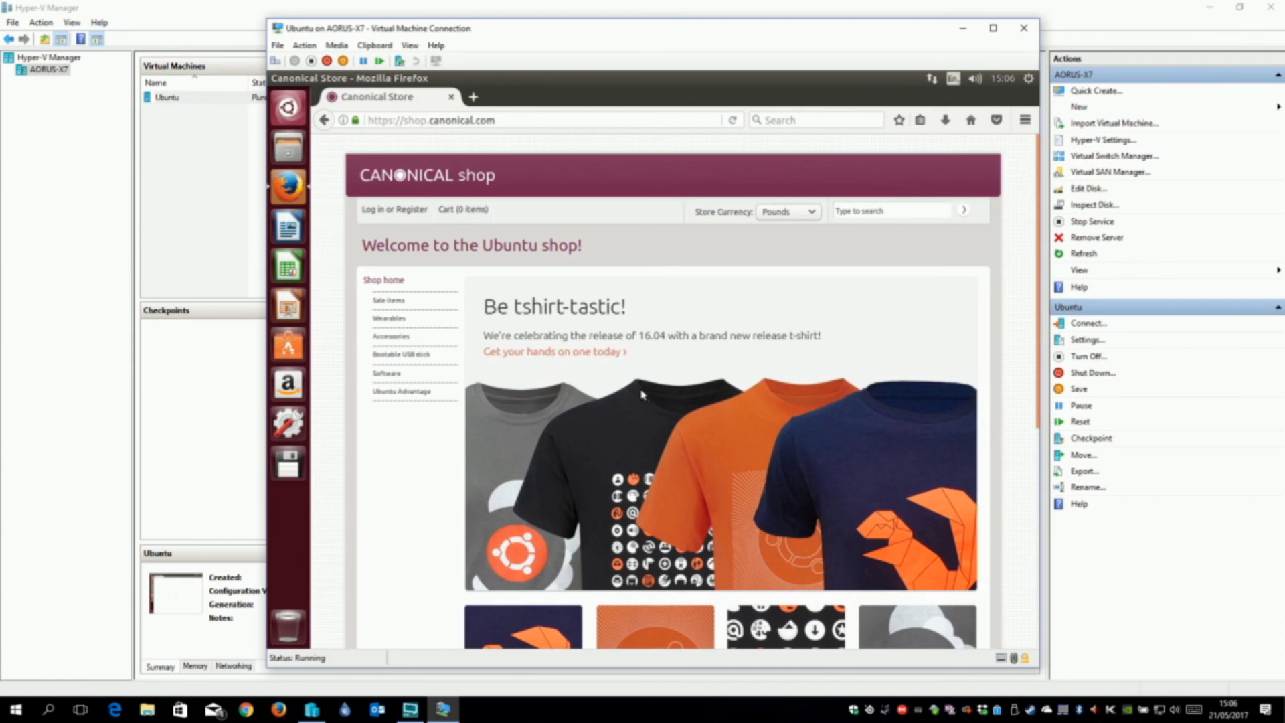
scroll(644, 399, "down", 5)
scroll(641, 395, "down", 2)
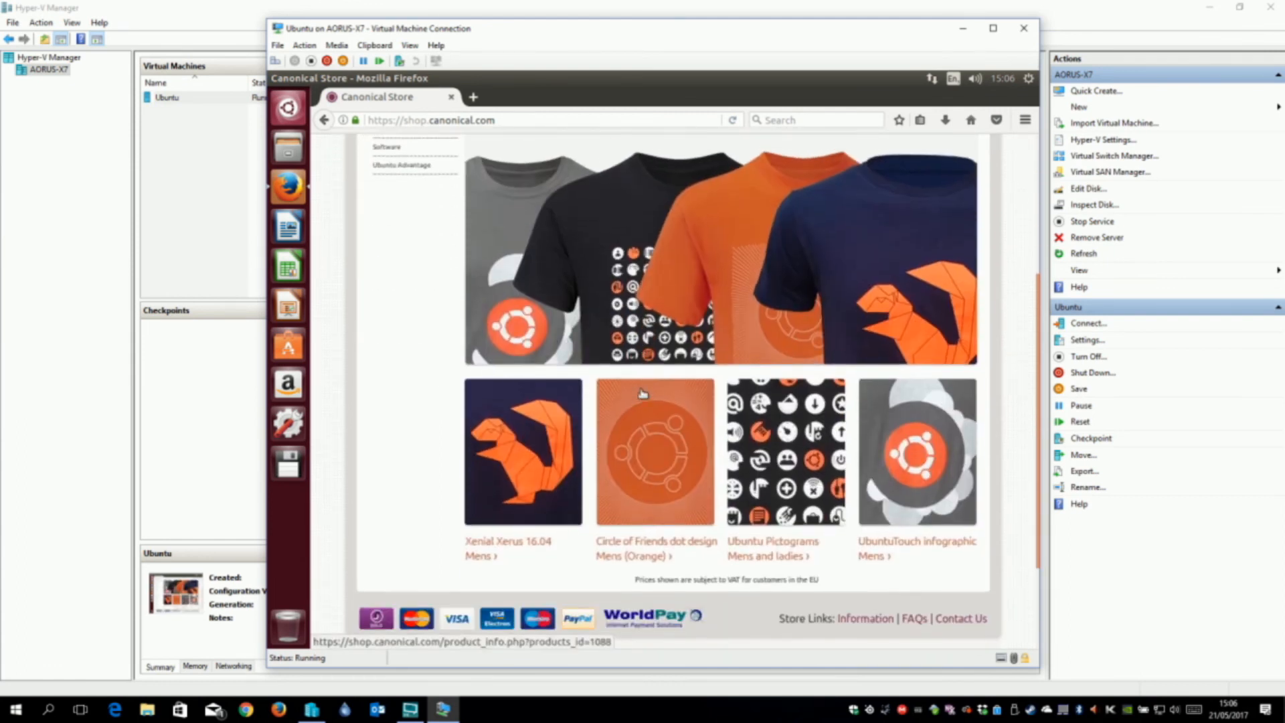
scroll(642, 395, "up", 7)
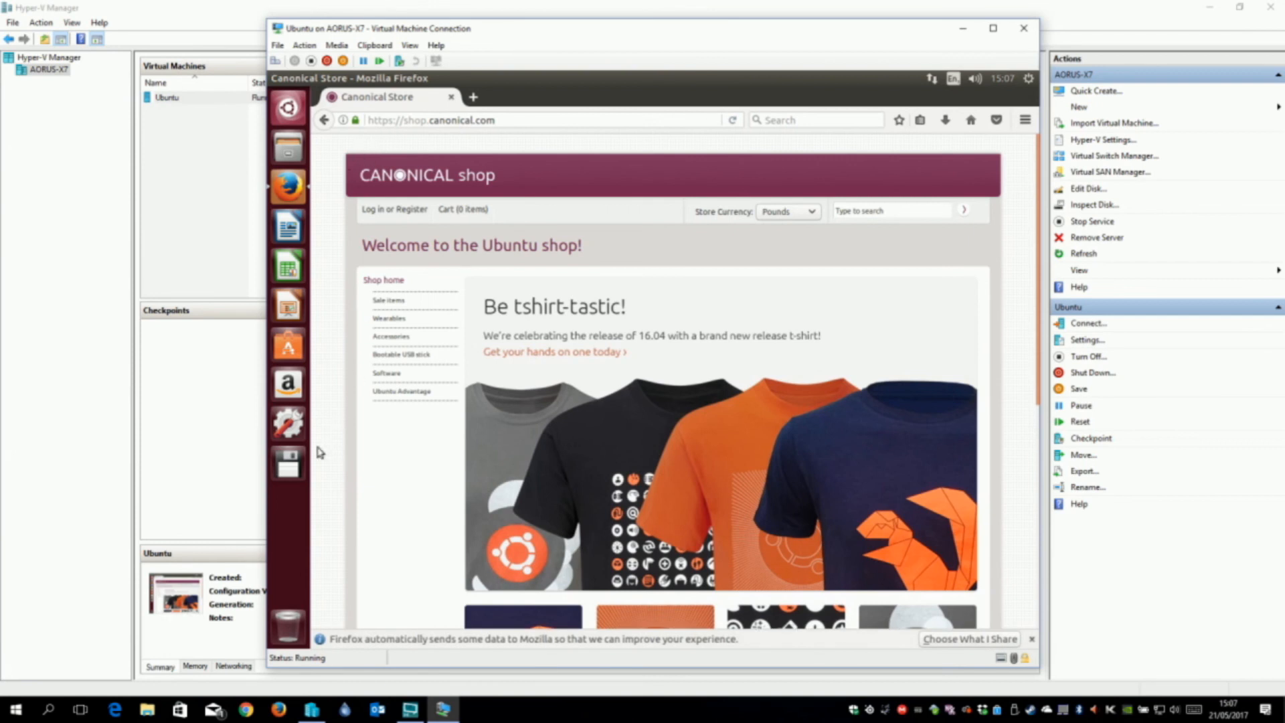
left_click(449, 98)
- Launch Software Updater from the Ubuntu applications overview
left_click(294, 115)
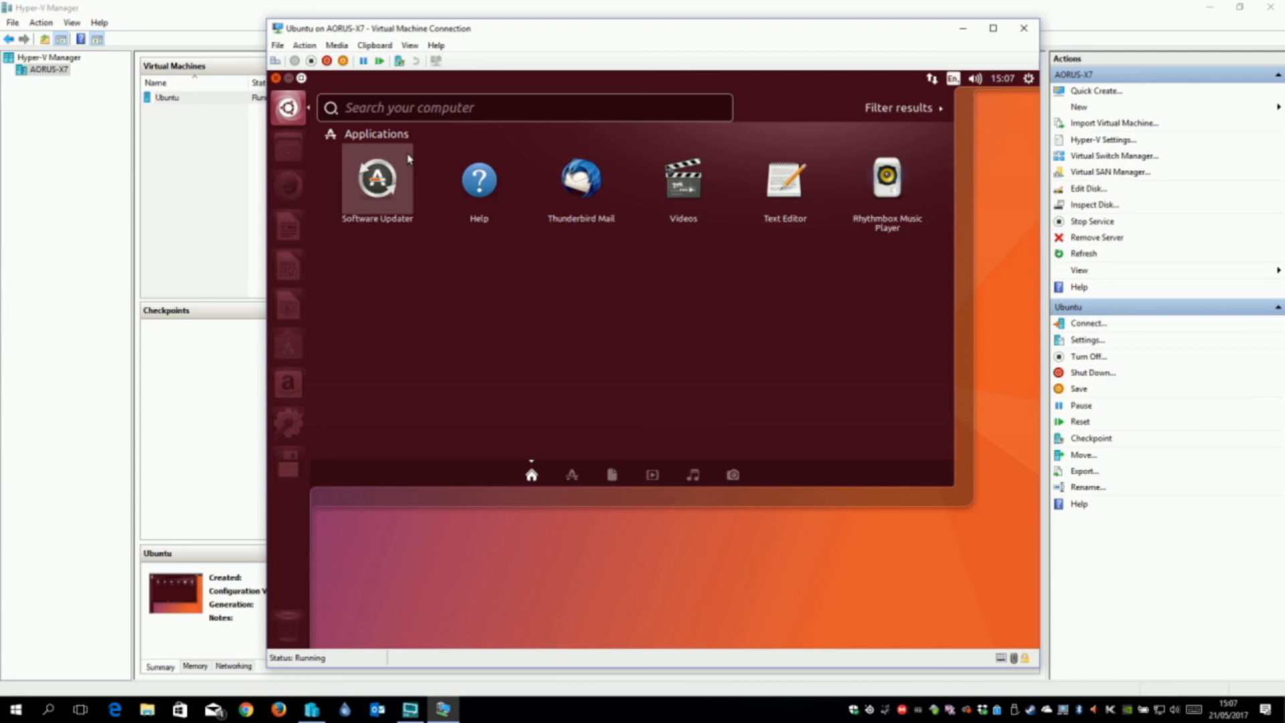
left_click(398, 171)
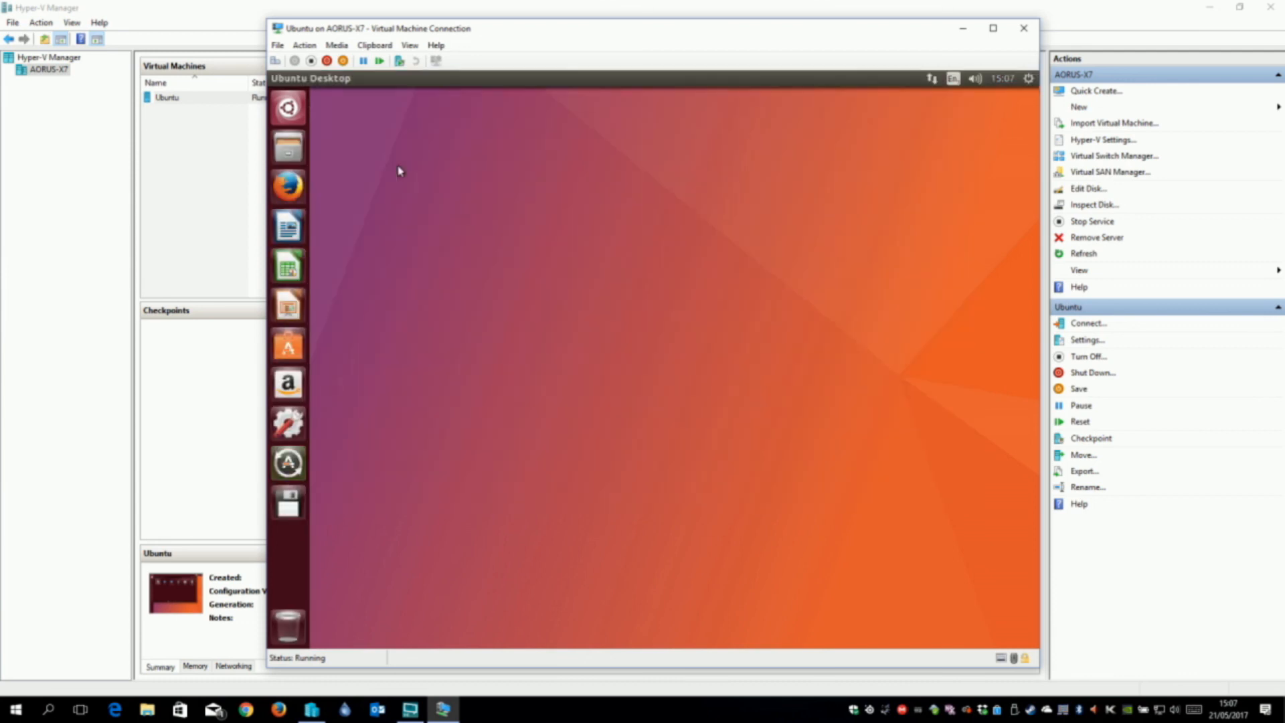